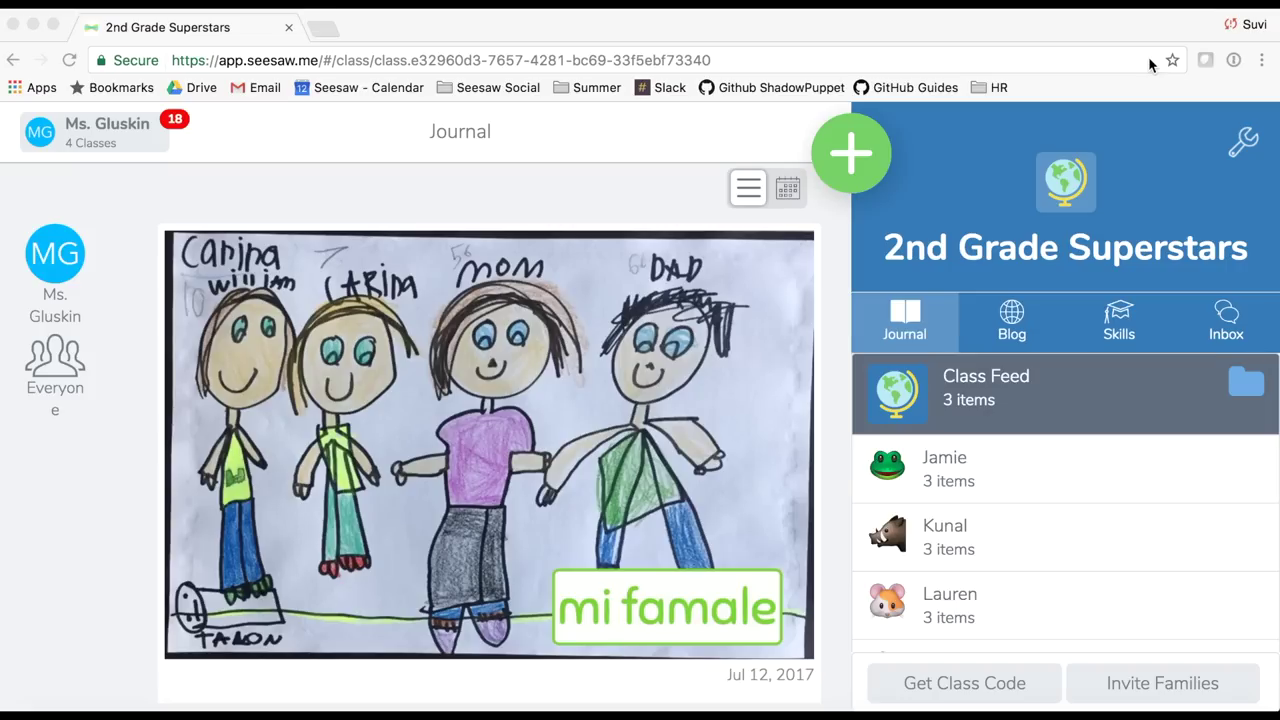
# - Open Class Settings for the 2nd Grade Superstars class from the wrench icon
pyautogui.click(1243, 144)
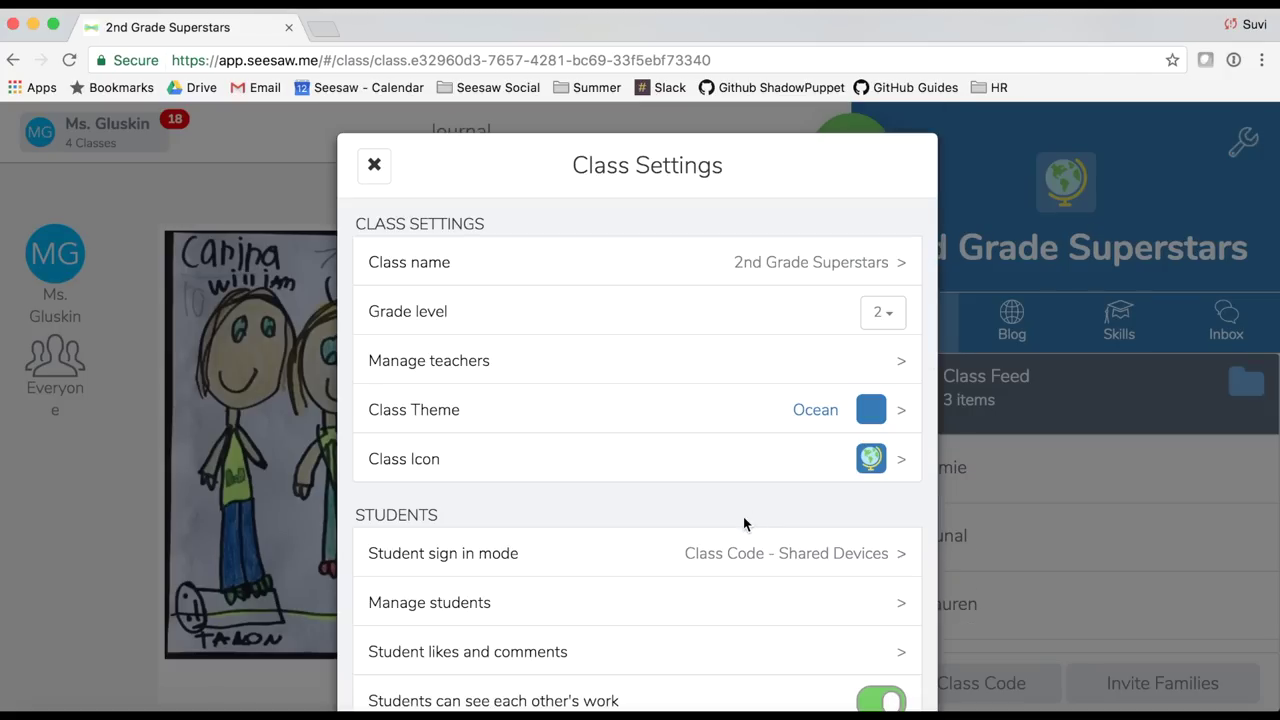
# - Switch on Enable blog under Class Blog and start Create Your Blog to get the Create Blog form
pyautogui.scroll(-5, 741, 520)
pyautogui.scroll(-2, 741, 525)
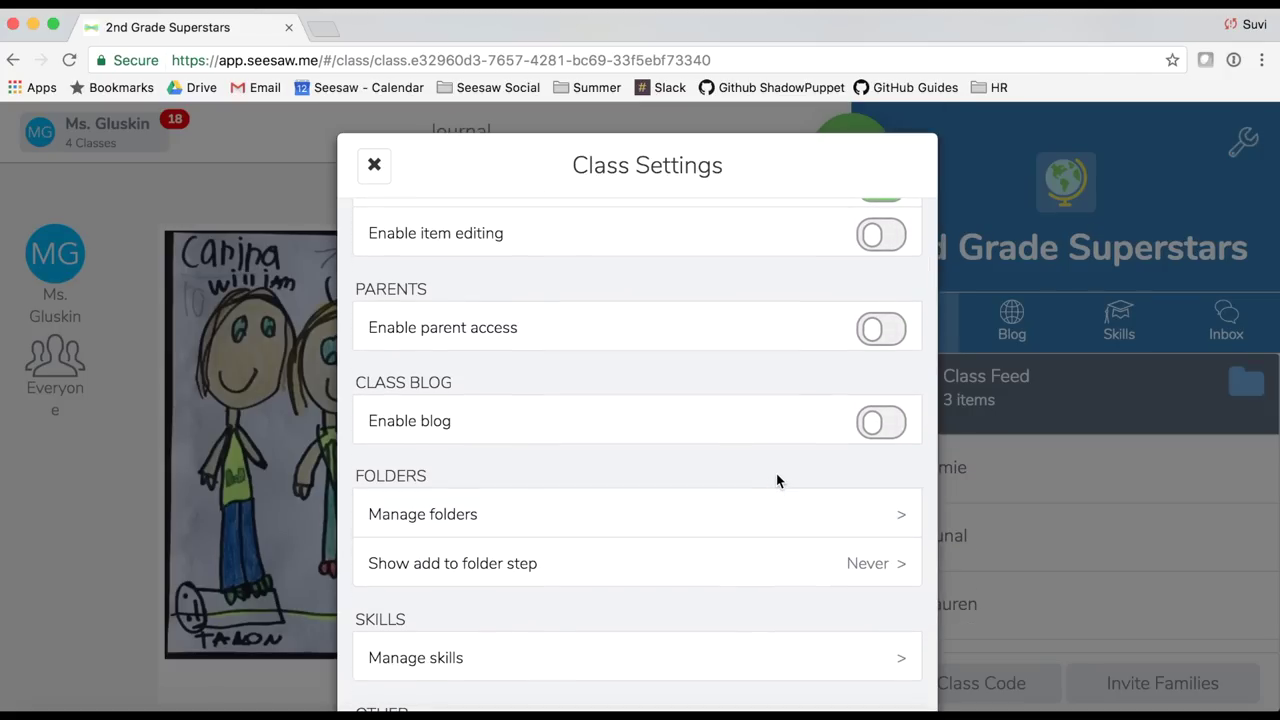
pyautogui.click(872, 425)
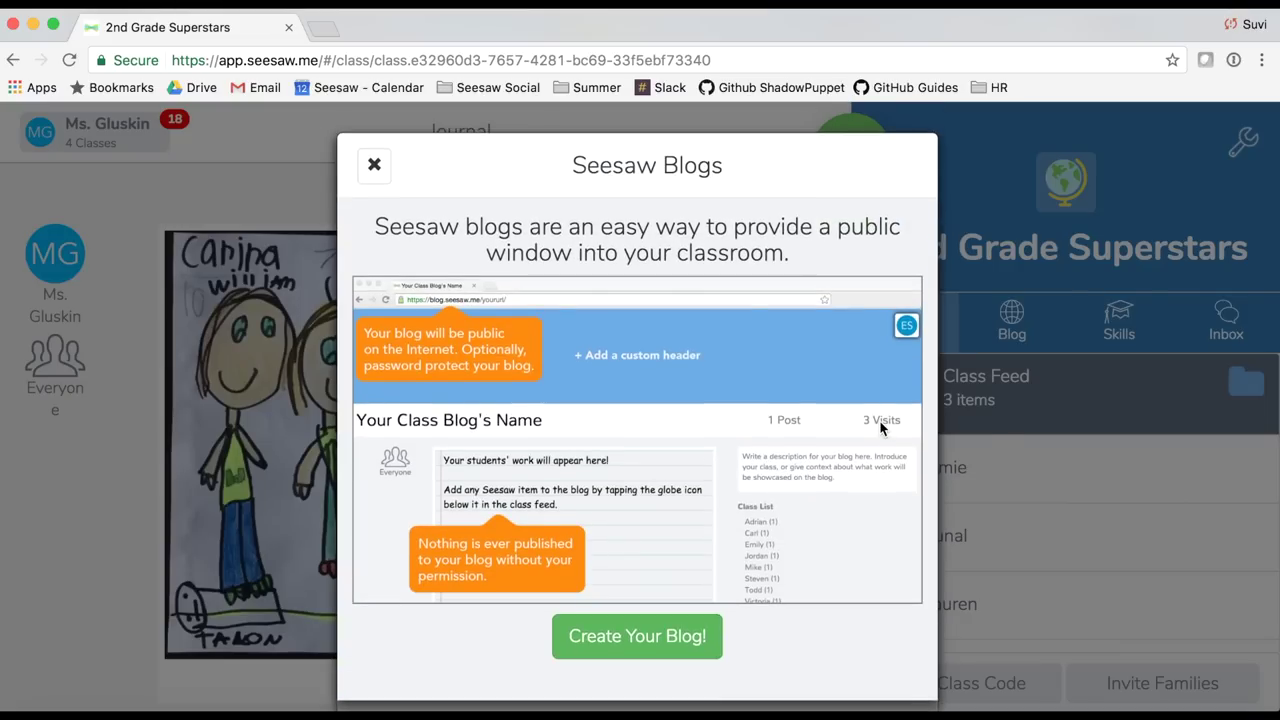
pyautogui.scroll(-1, 813, 470)
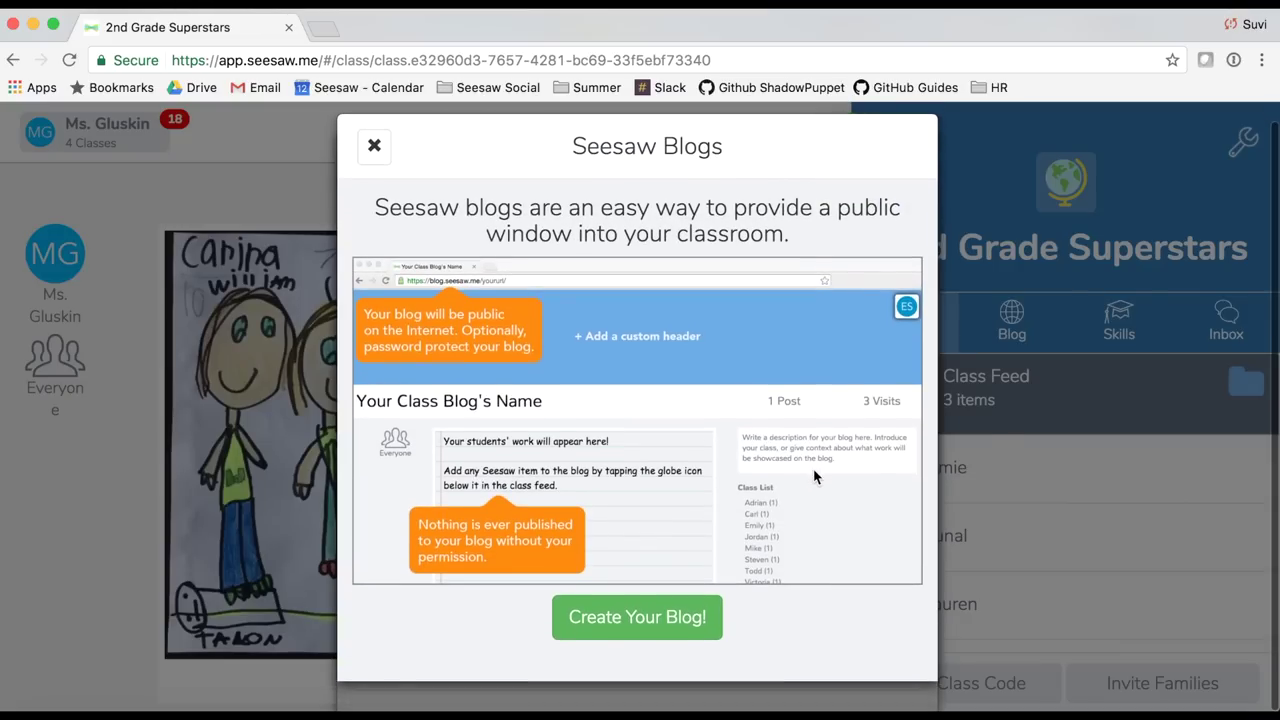
pyautogui.click(641, 617)
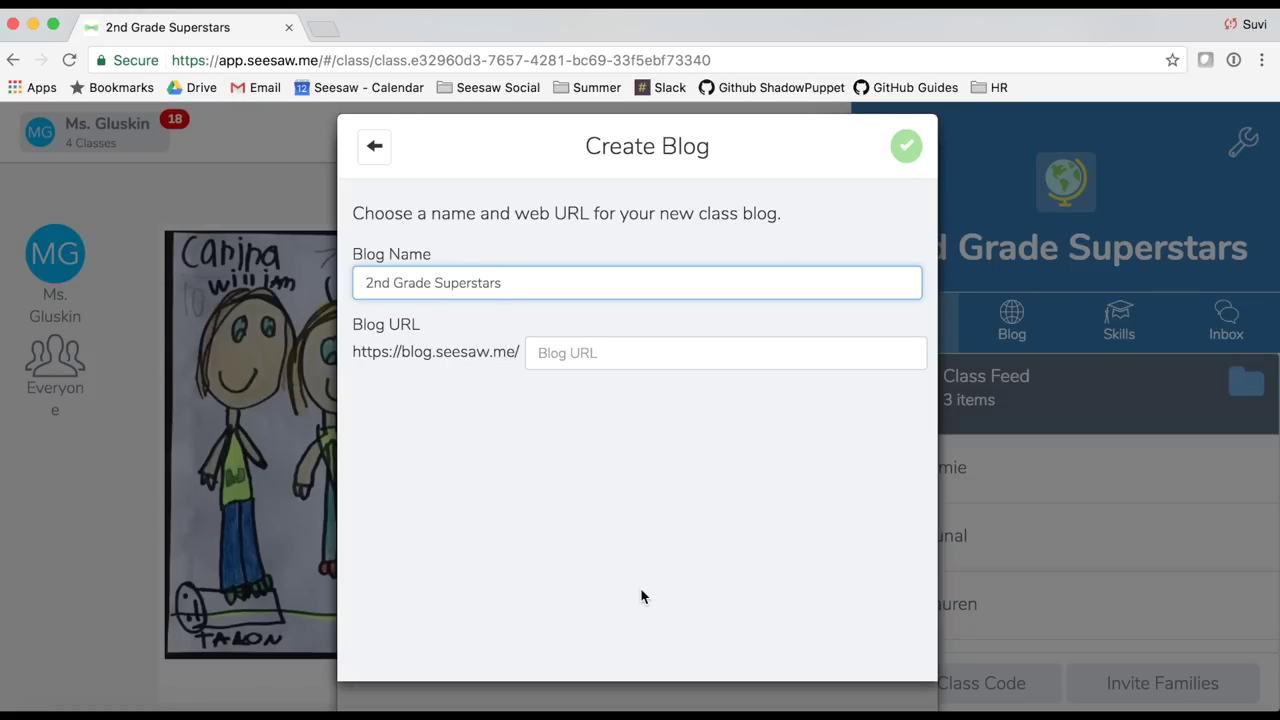
# - Set the blog URL to secondgradesuperstar and confirm to reach Blog Settings
pyautogui.click(609, 341)
pyautogui.write('s')
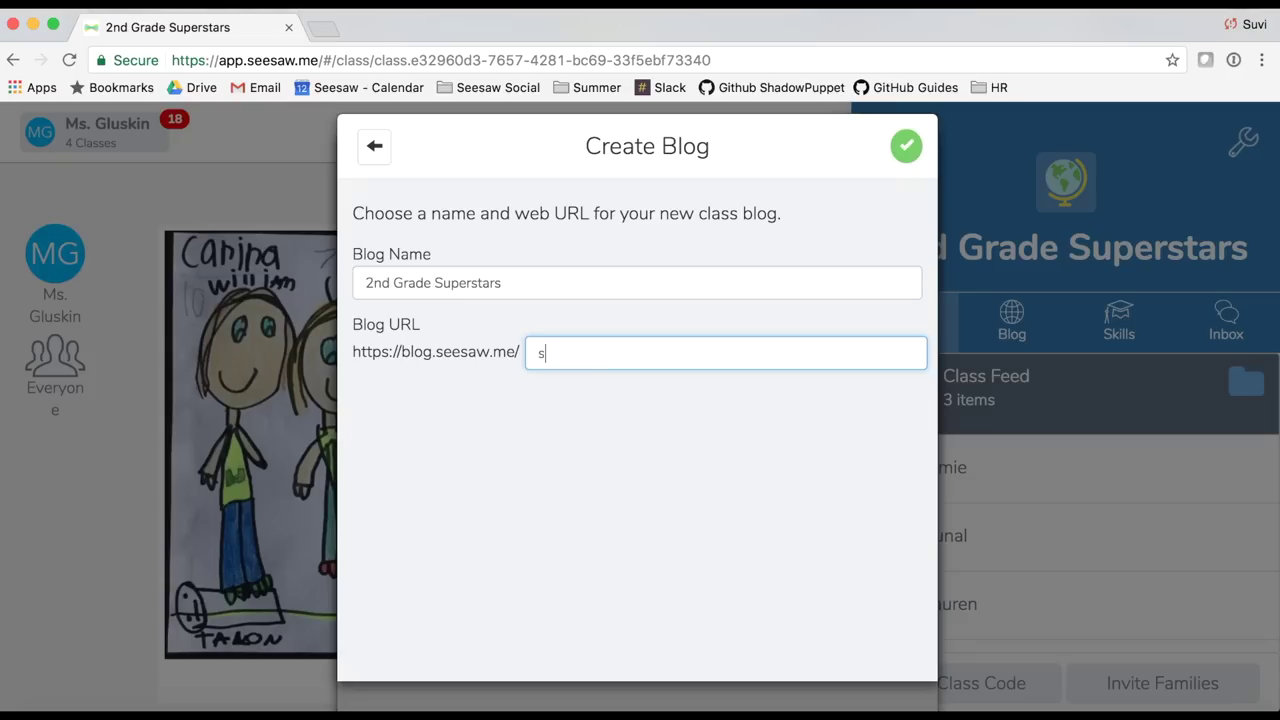
pyautogui.write('econd')
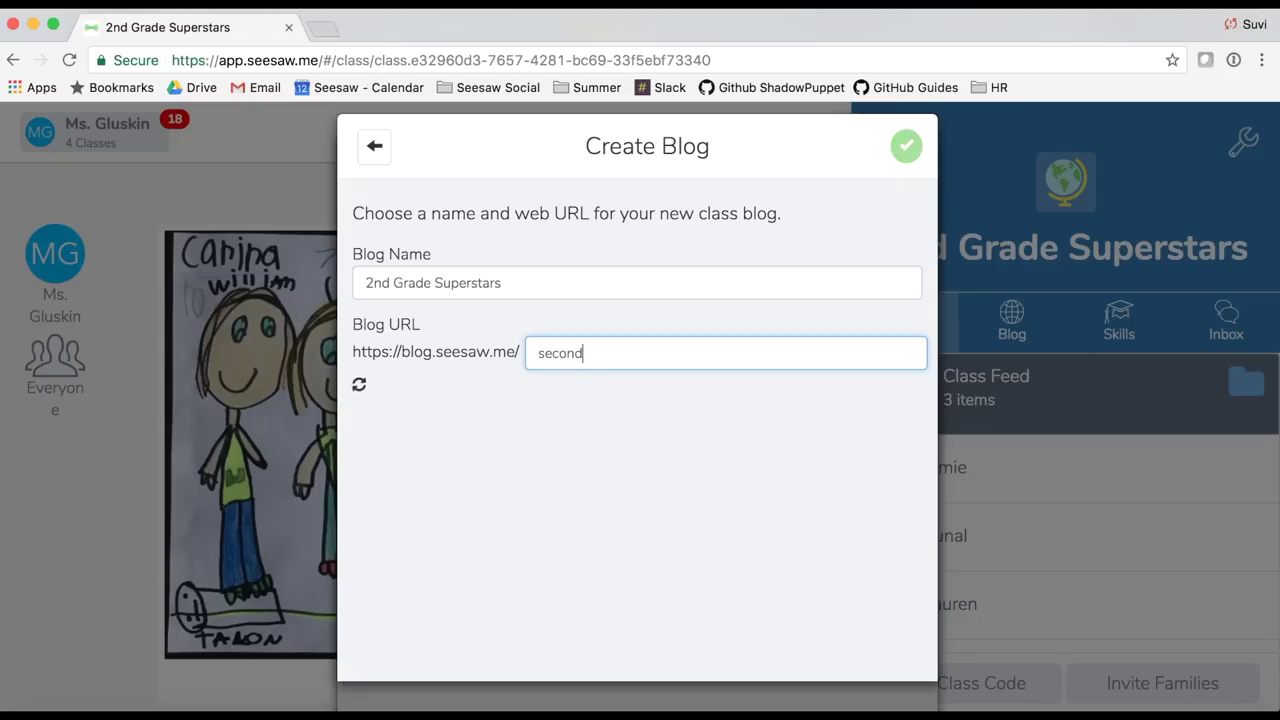
pyautogui.write('gradesuperstar')
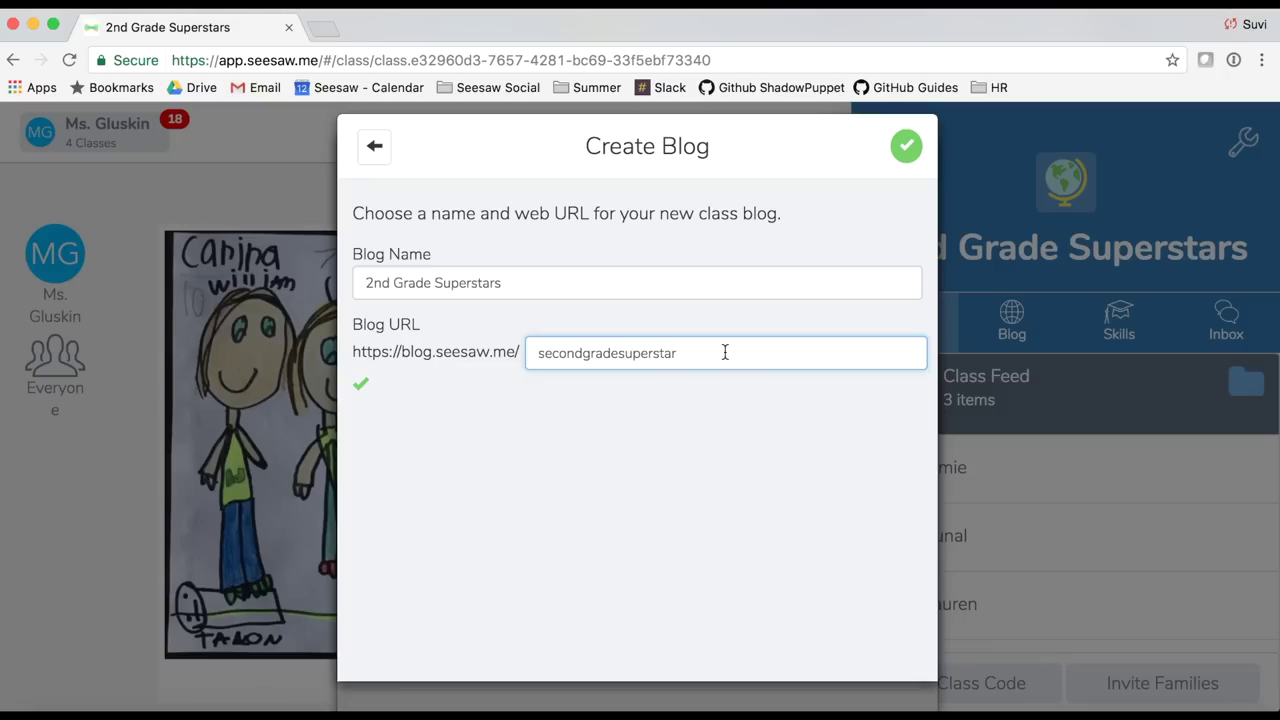
pyautogui.click(905, 150)
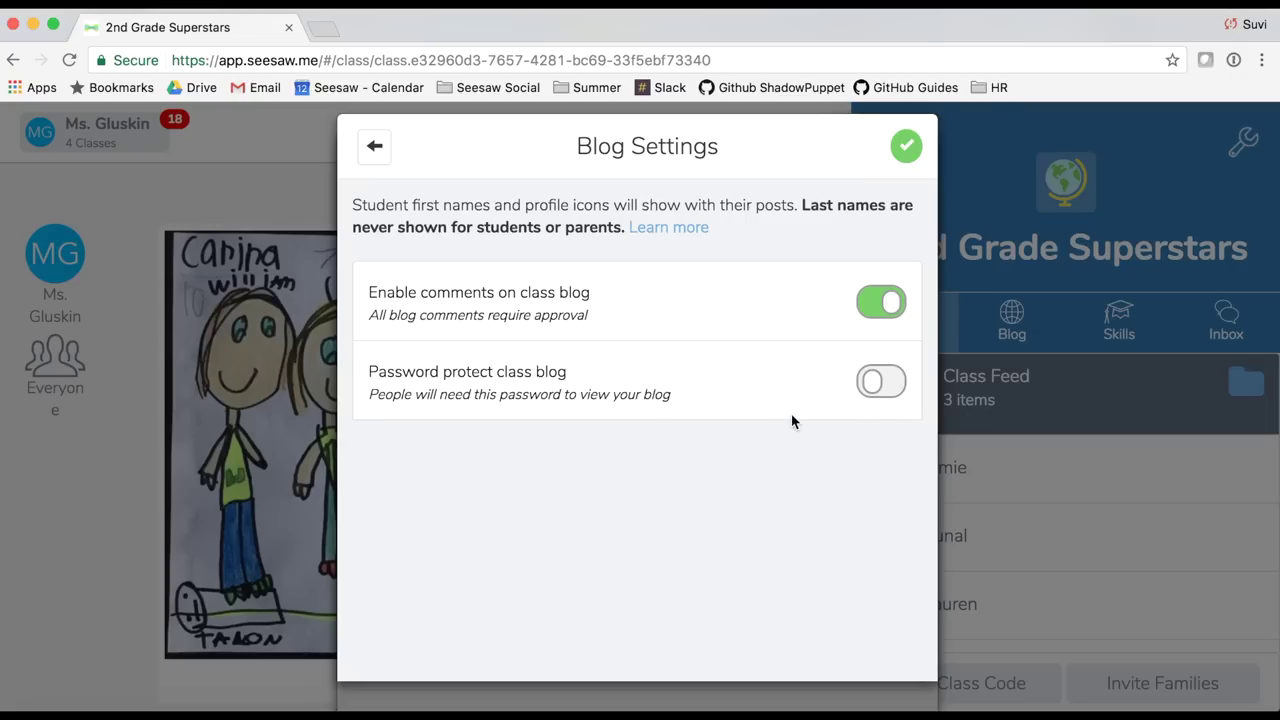
# - Leave password protection off and create the blog with comments enabled
pyautogui.click(886, 382)
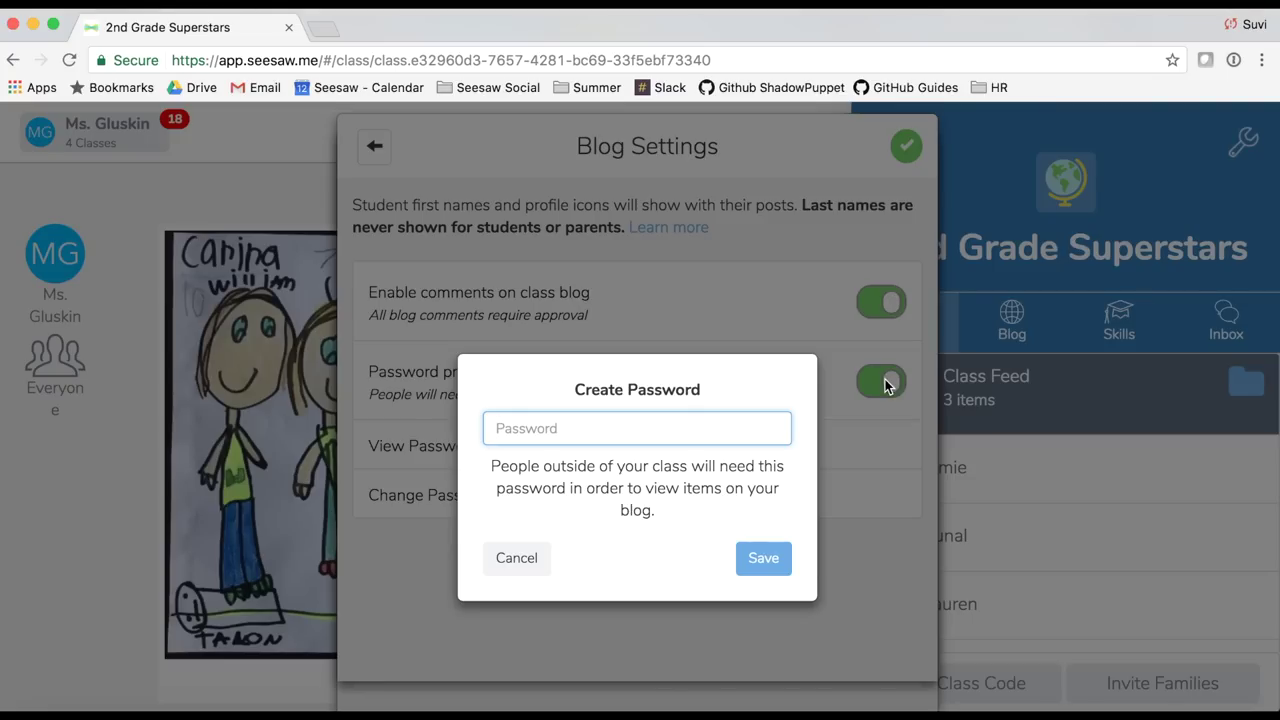
pyautogui.click(886, 386)
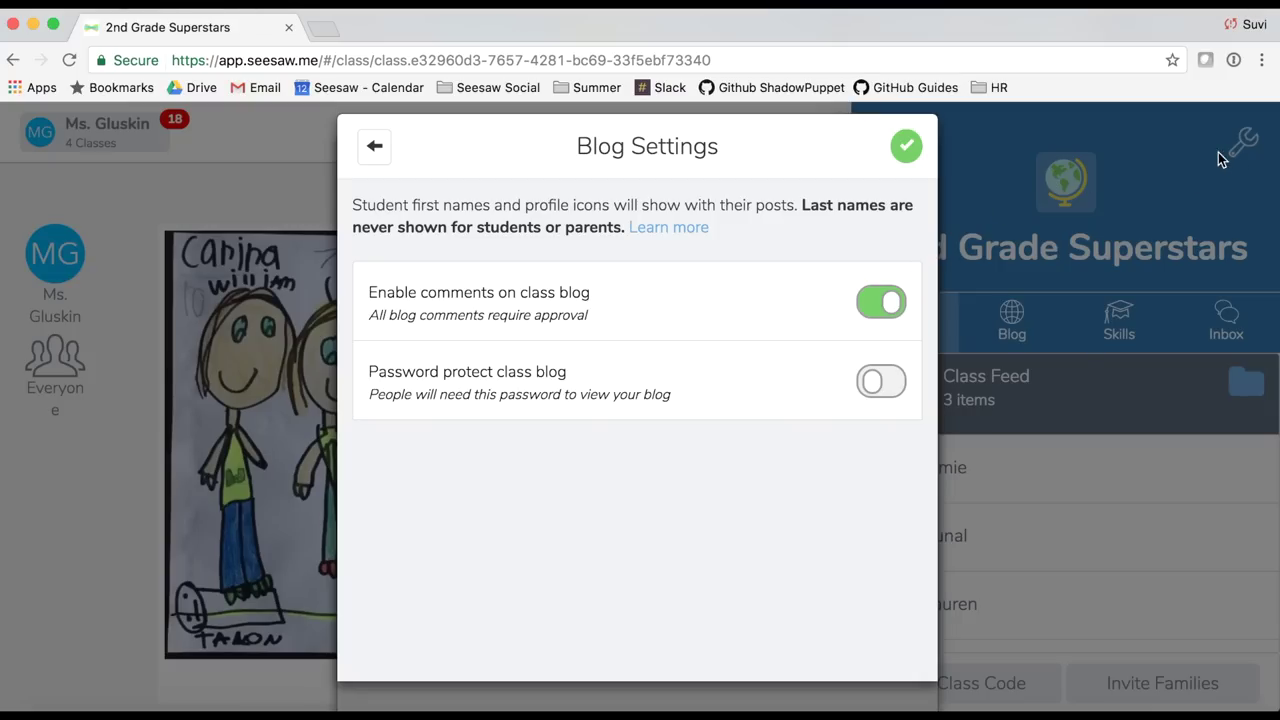
pyautogui.click(906, 150)
pyautogui.click(906, 150)
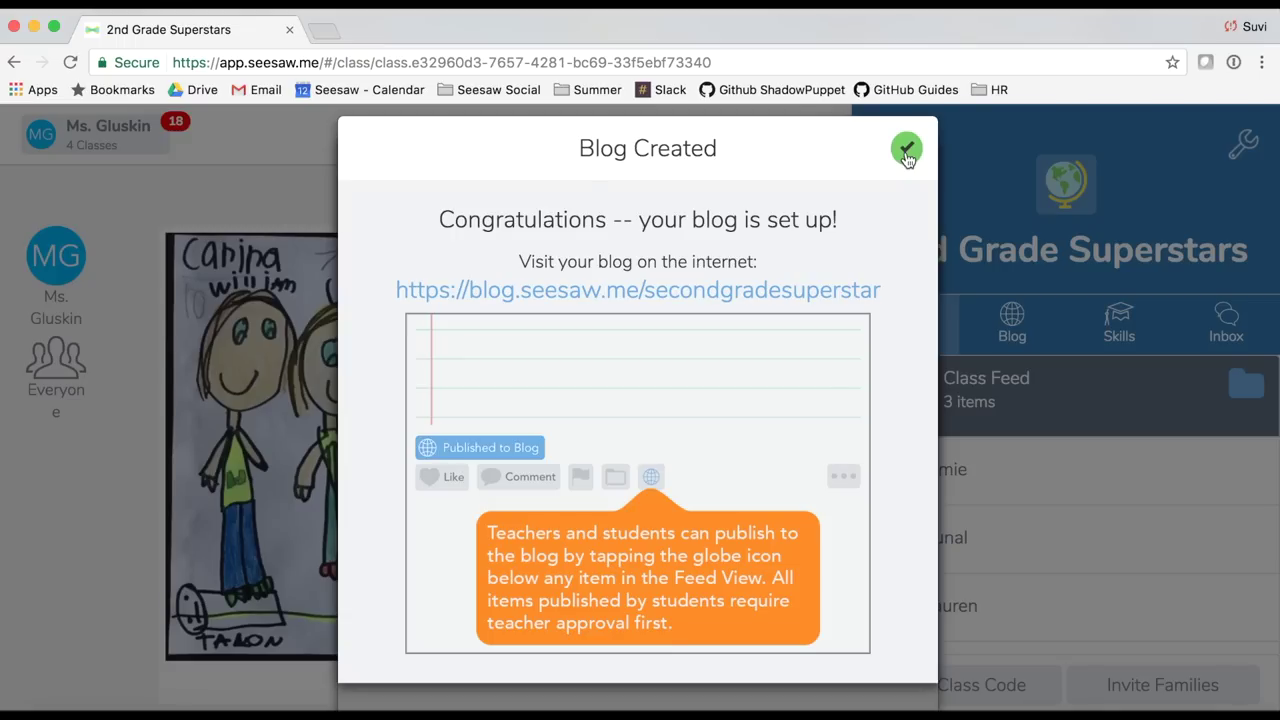
# - Dismiss the Blog Created confirmation and open Blog Appearance from the banner gear
pyautogui.click(906, 152)
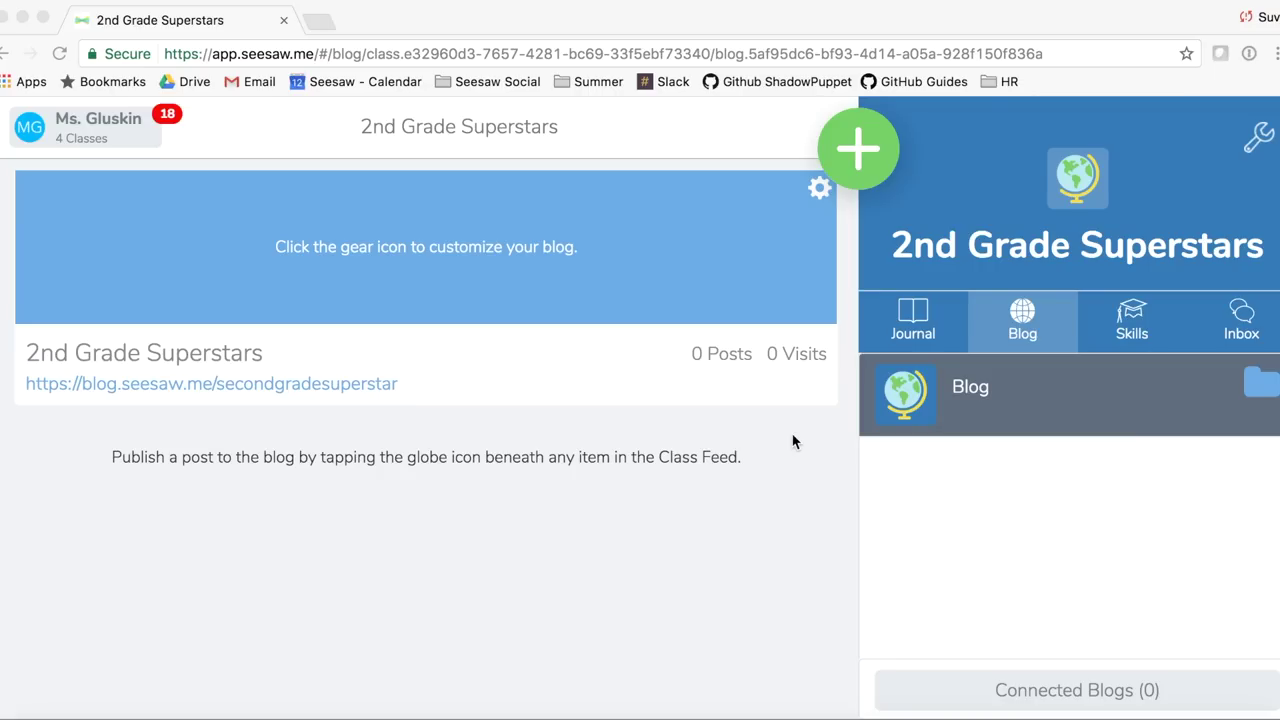
pyautogui.click(817, 189)
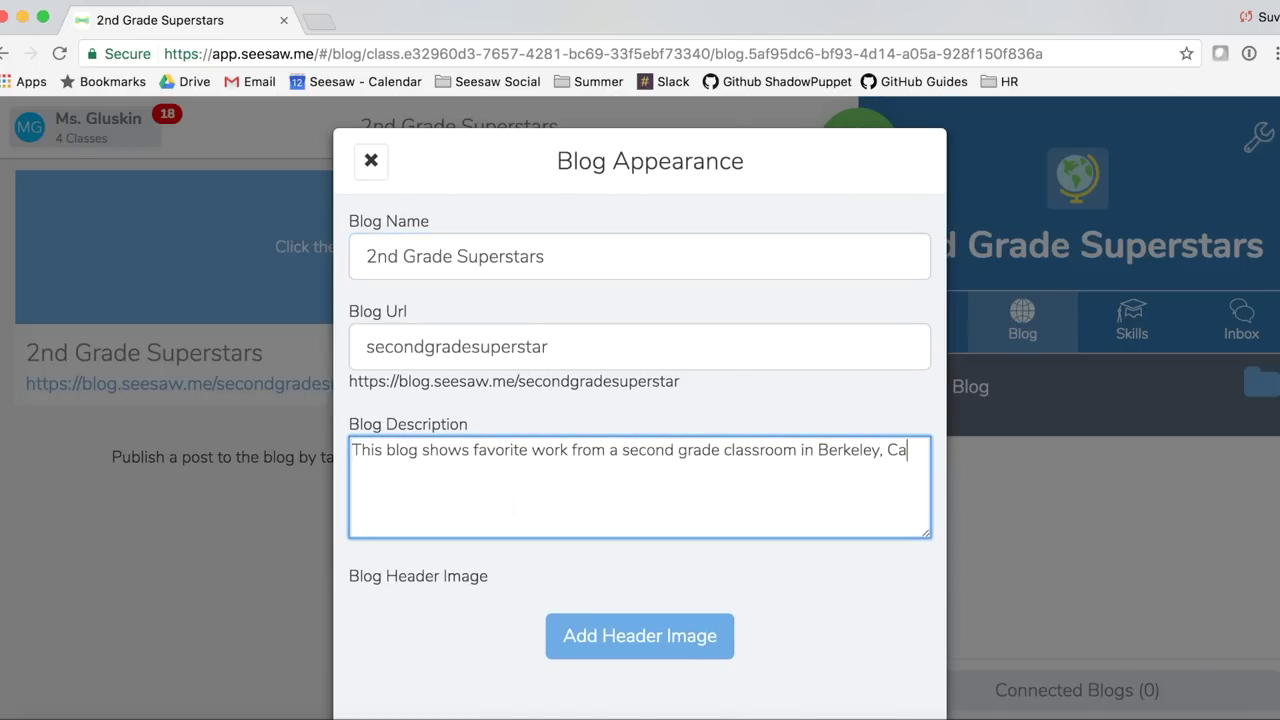
# - Finish the Berkeley, California second-grade blog description and begin uploading a header image
pyautogui.write('lifornia!')
pyautogui.click(604, 636)
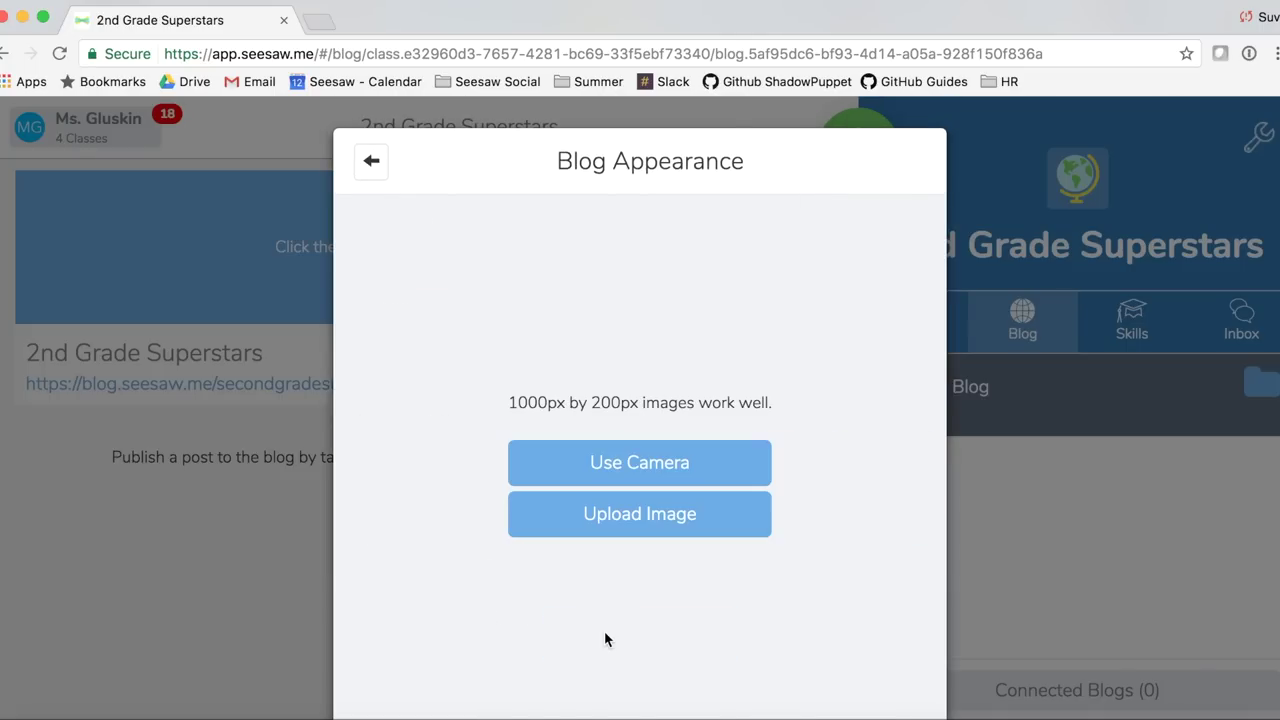
pyautogui.click(683, 530)
pyautogui.click(446, 308)
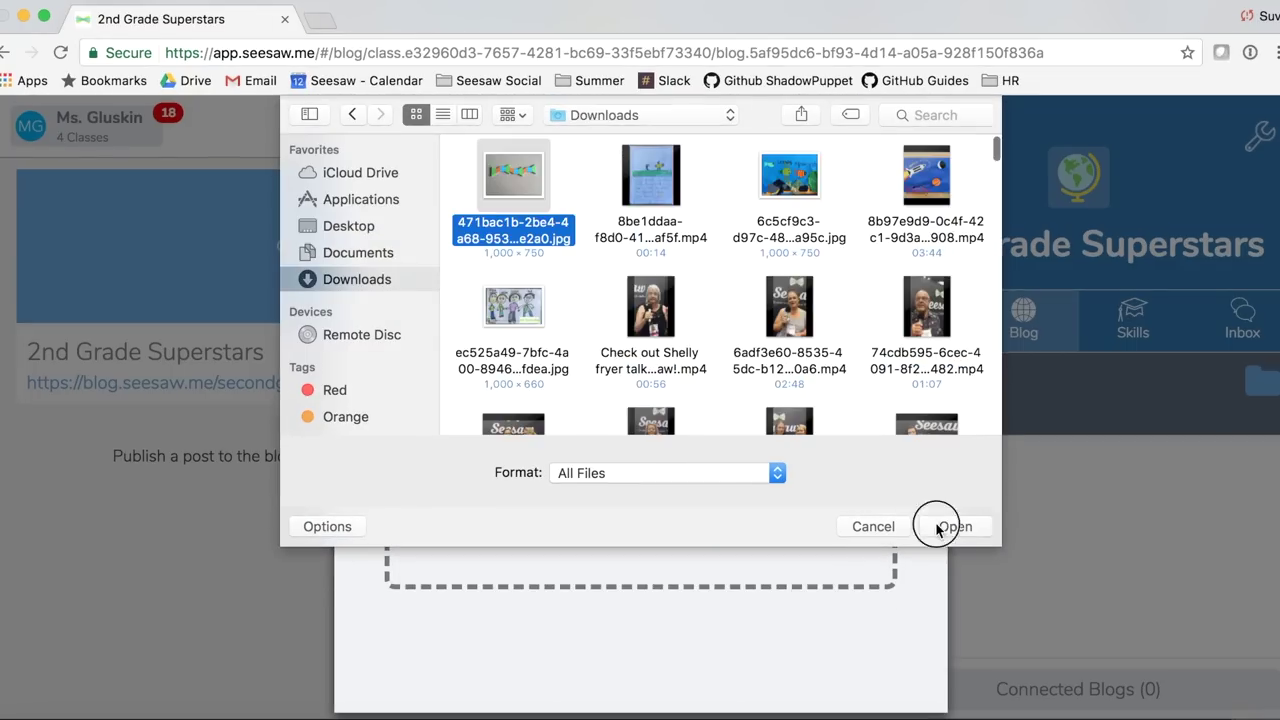
# - Set the pattern-block photo as the blog header and return to the class Journal
pyautogui.click(945, 524)
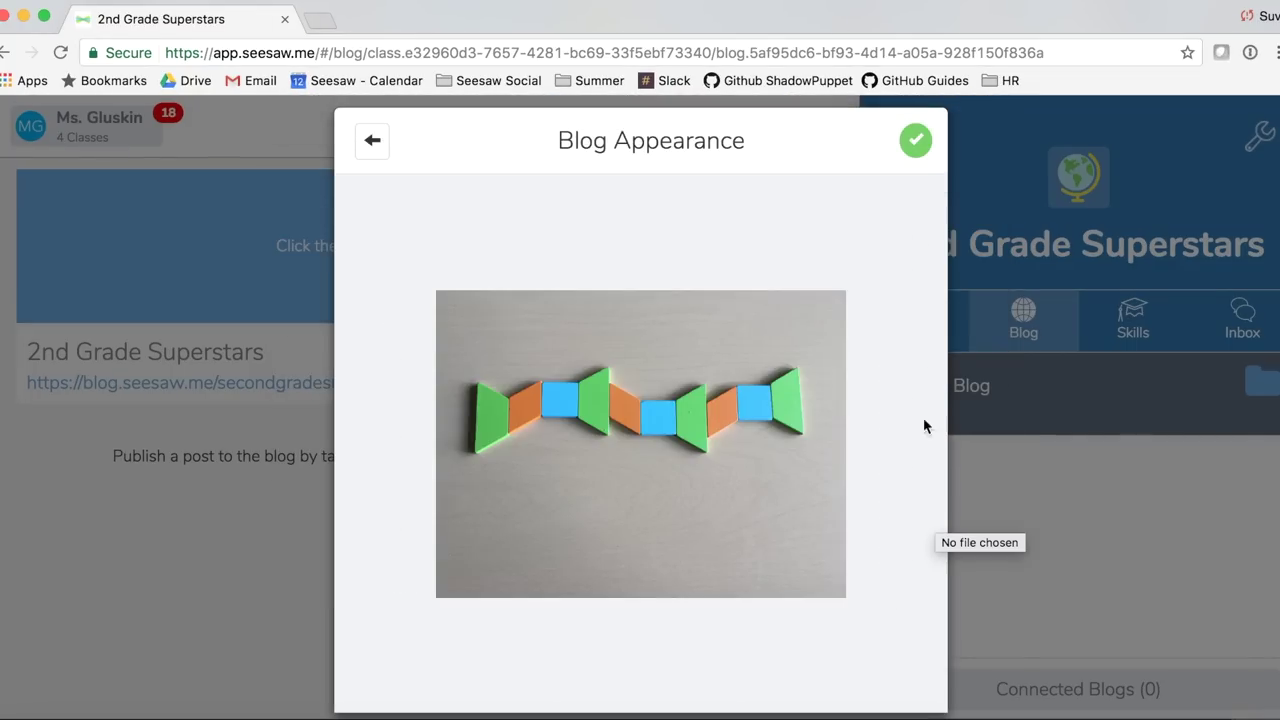
pyautogui.click(915, 143)
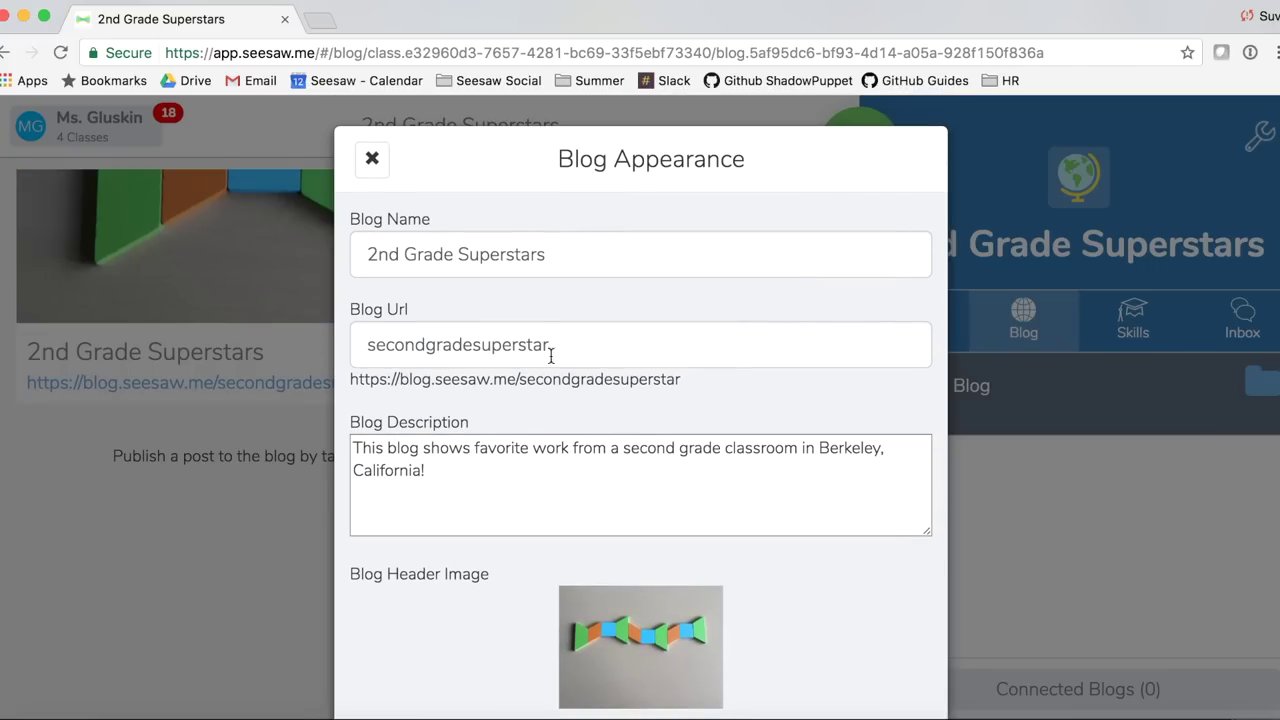
pyautogui.click(372, 162)
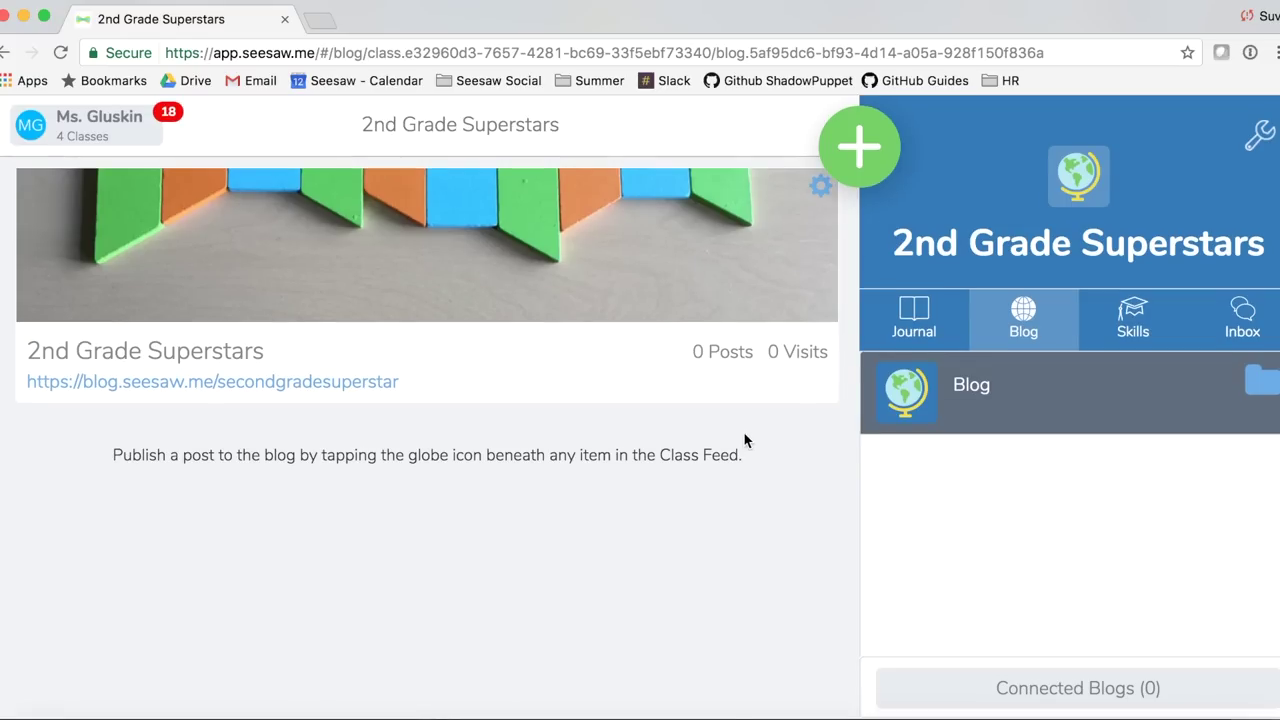
pyautogui.click(938, 332)
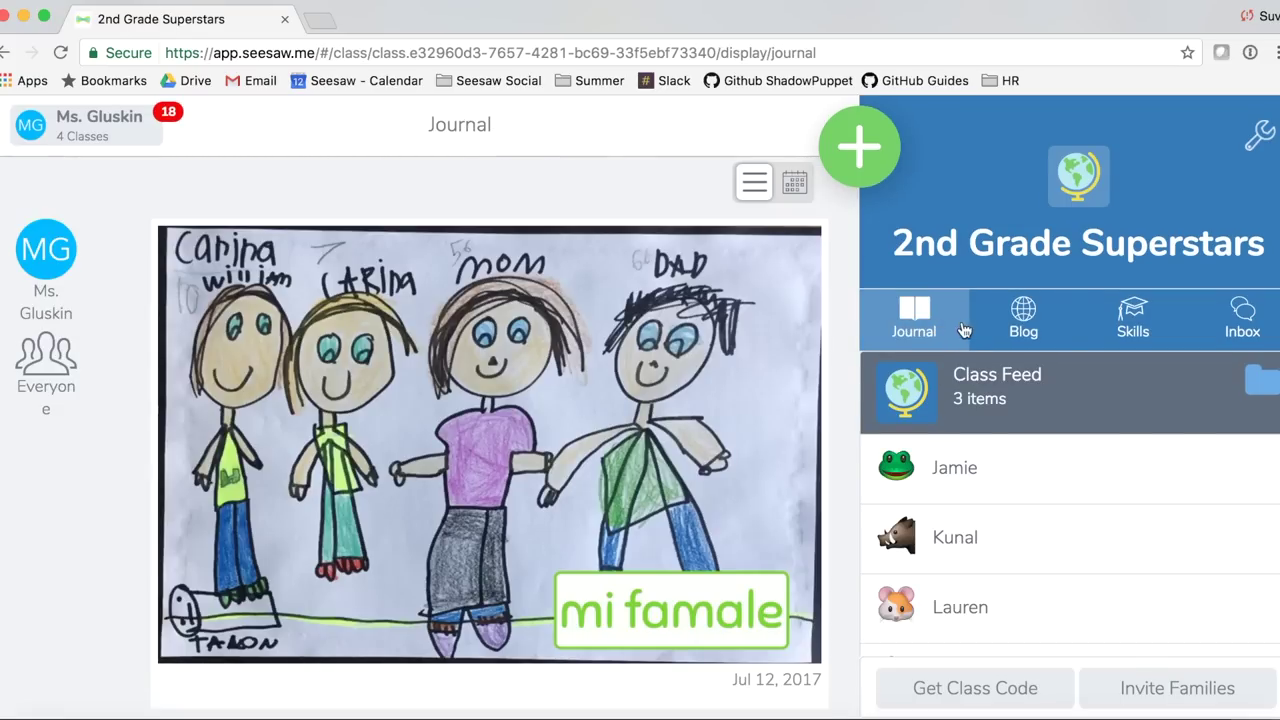
# - Go to the class Journal and scroll down to the mi famale family drawing
pyautogui.click(998, 327)
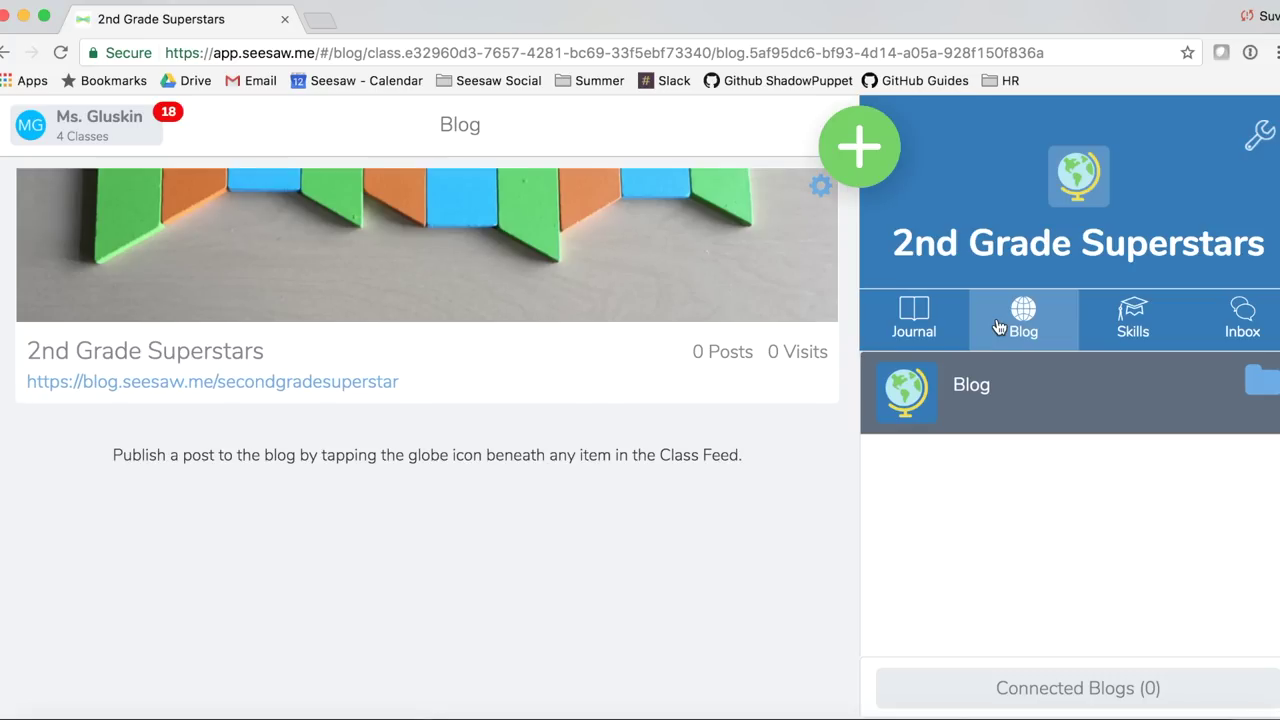
pyautogui.click(916, 330)
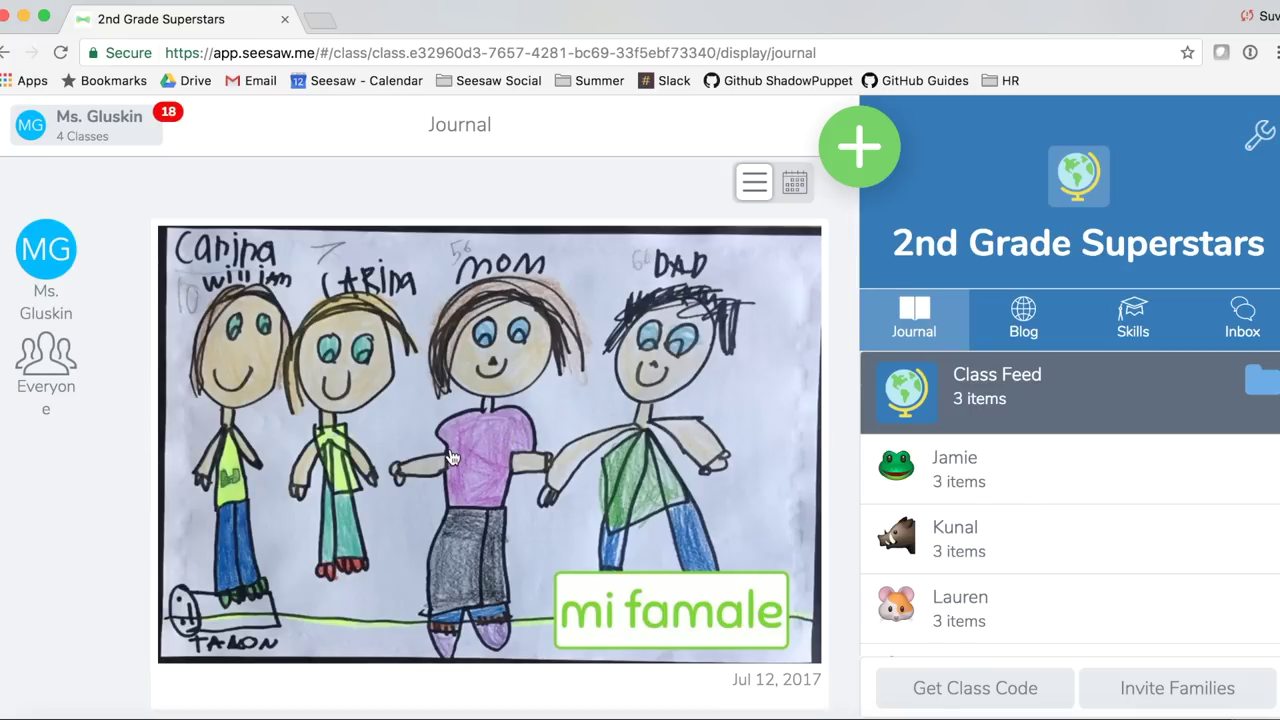
pyautogui.scroll(-1, 452, 457)
pyautogui.scroll(-3, 452, 457)
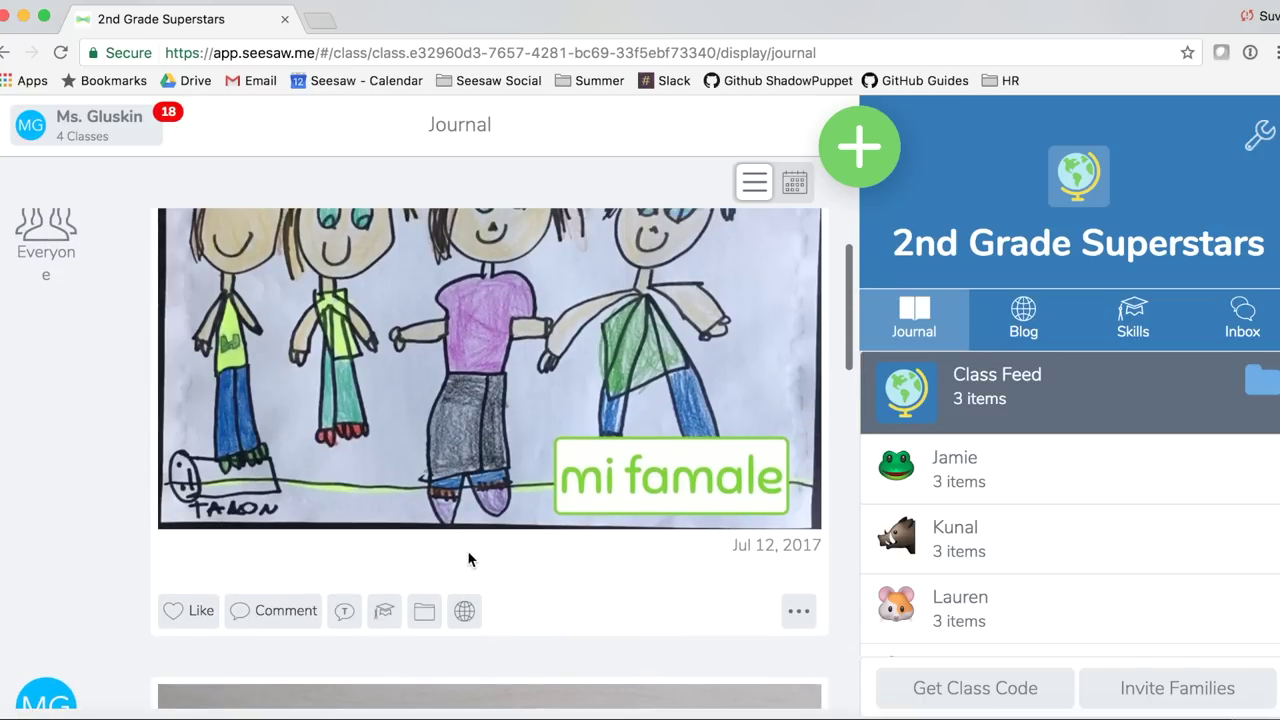
# - Publish the mi famale drawing to the blog and check it on the Blog page
pyautogui.click(470, 615)
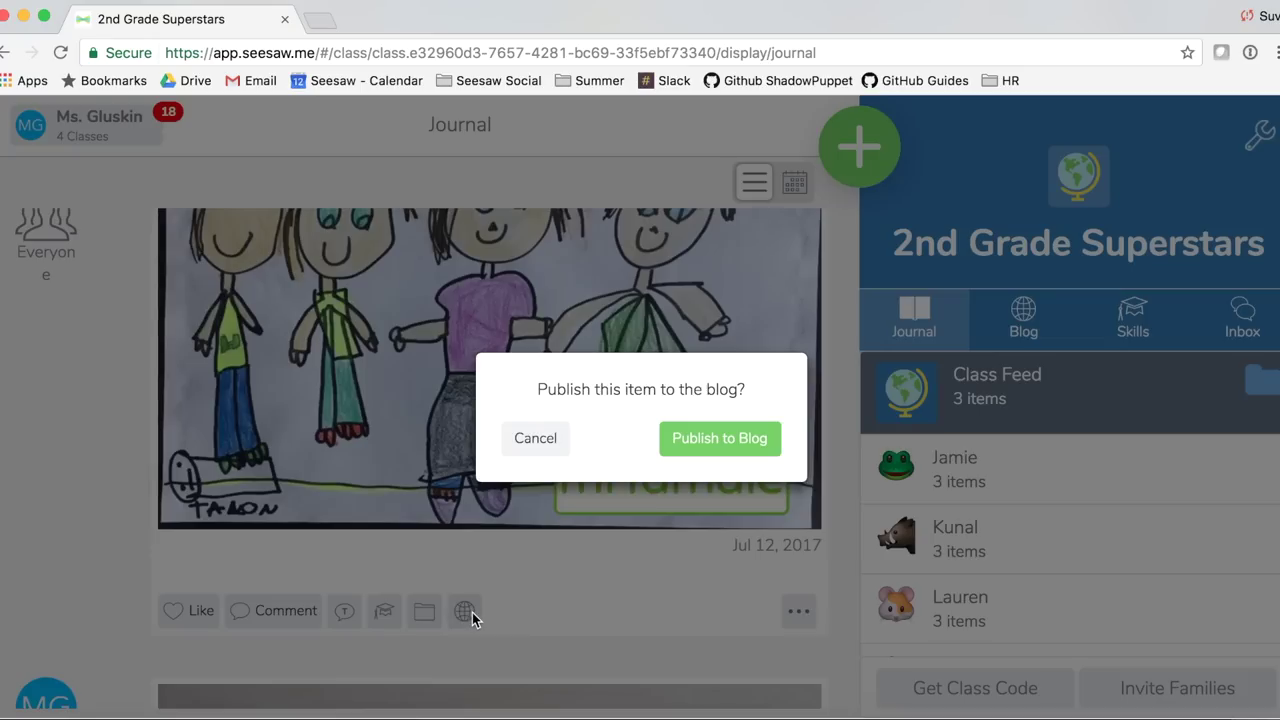
pyautogui.click(698, 453)
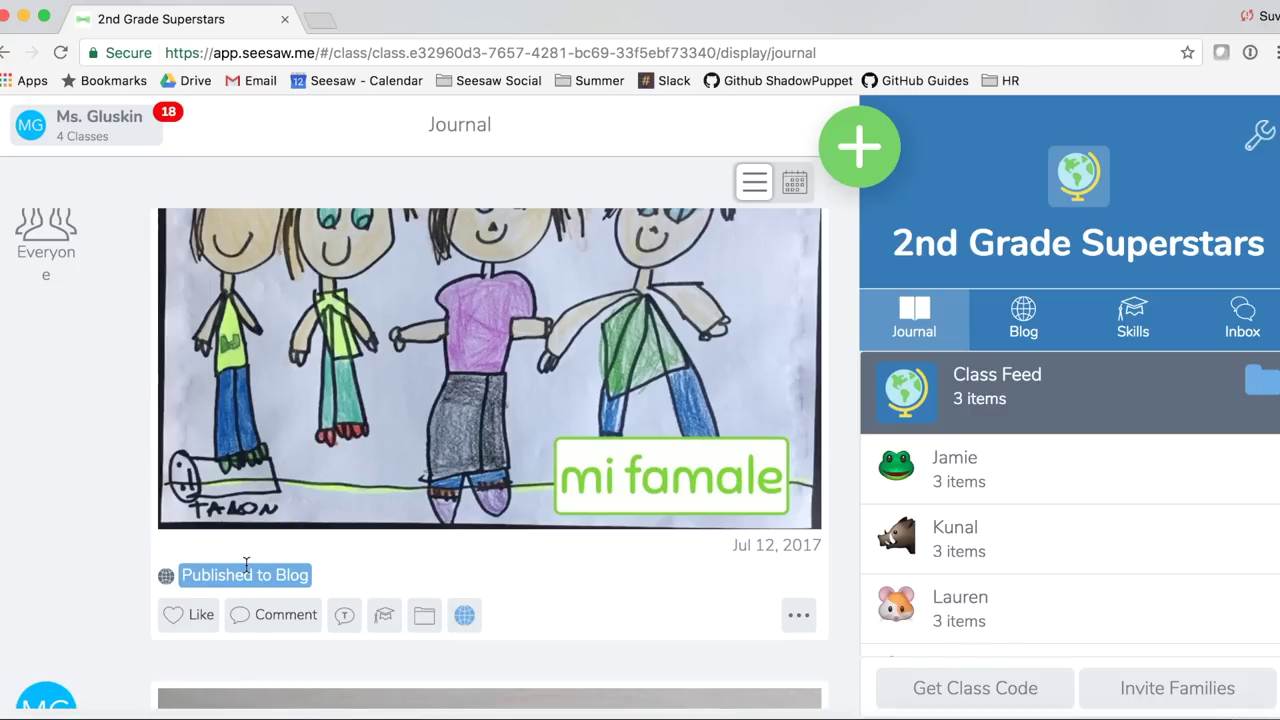
pyautogui.click(1036, 312)
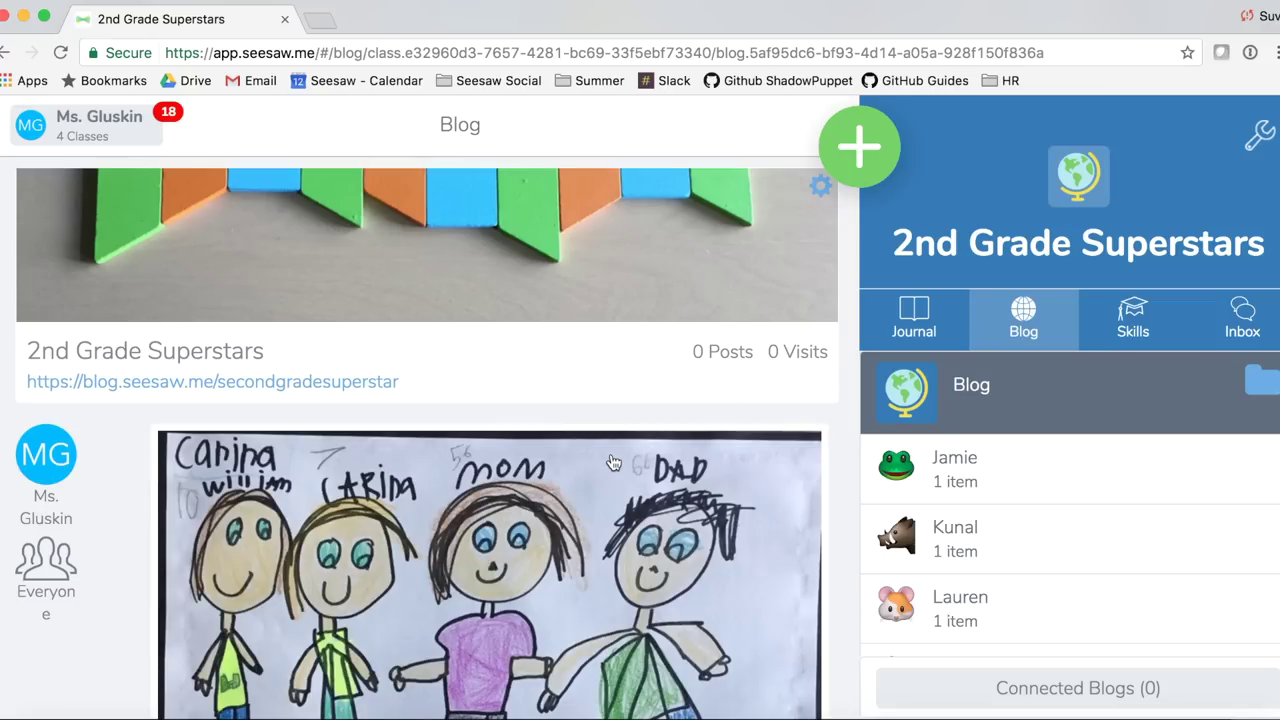
pyautogui.scroll(-3, 613, 462)
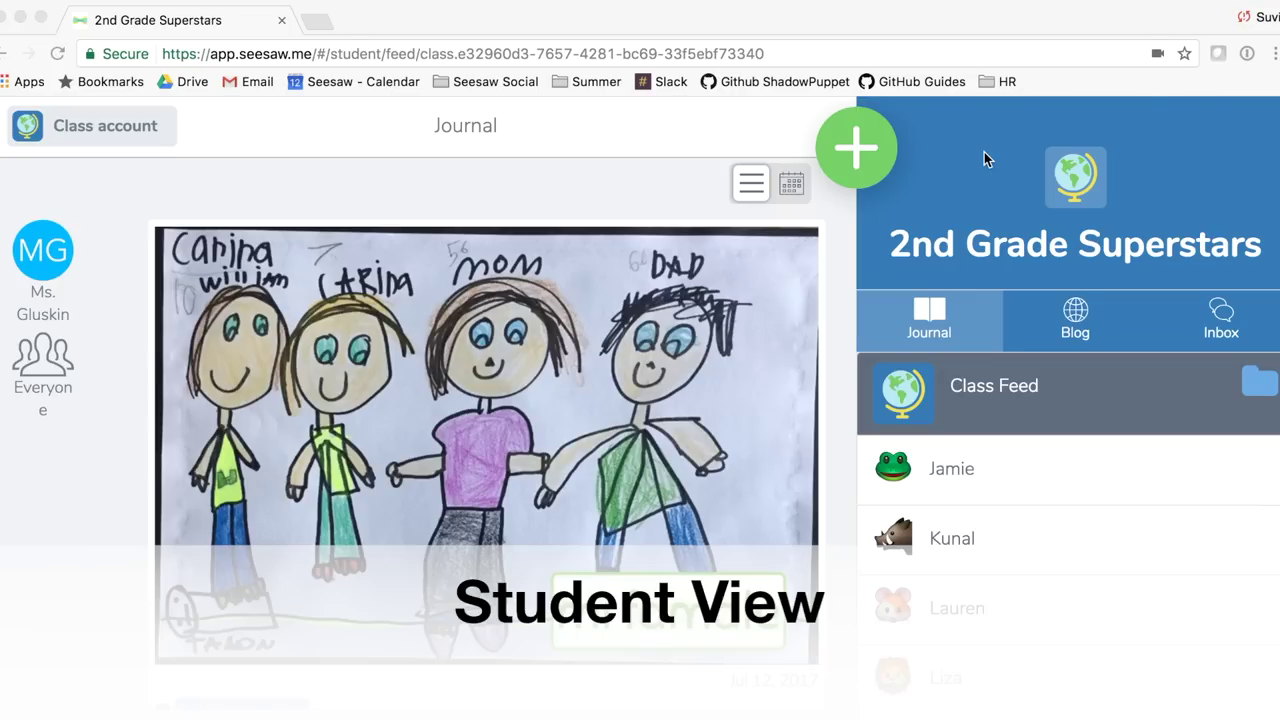
# - As the class account, publish the pattern-block bow-tie photo to the blog for approval
pyautogui.scroll(-5, 703, 290)
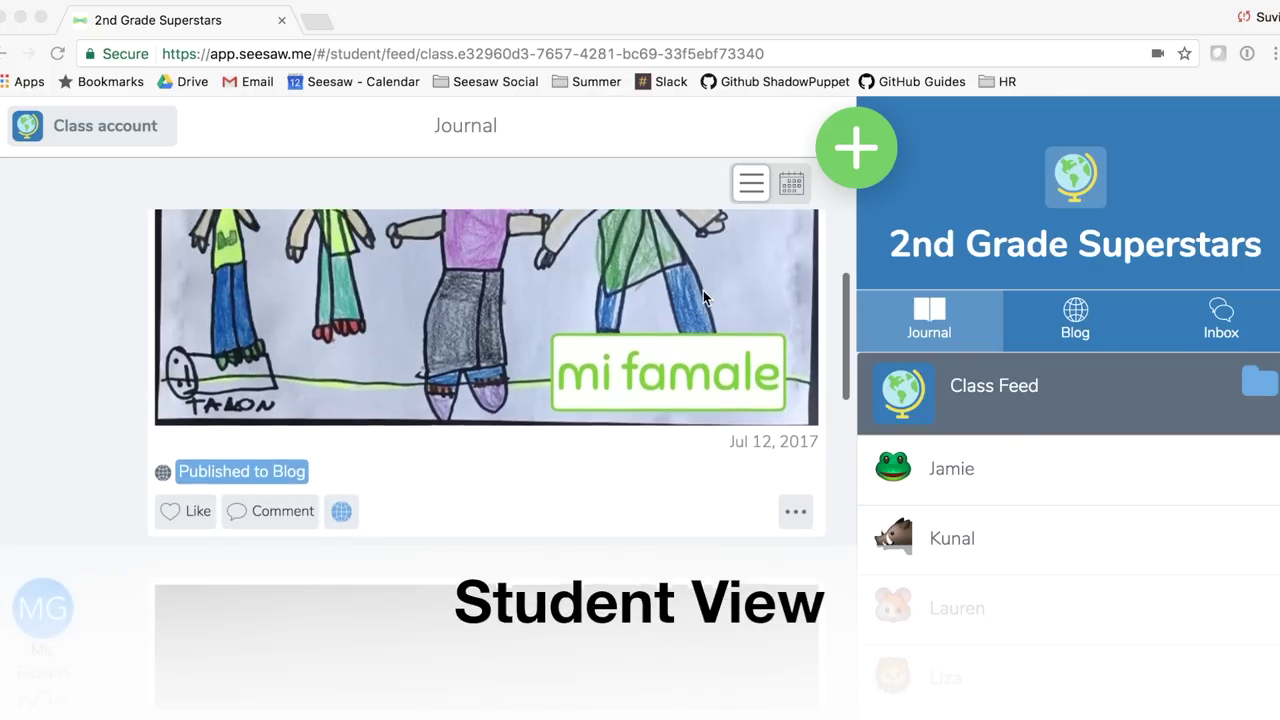
pyautogui.scroll(-5, 703, 290)
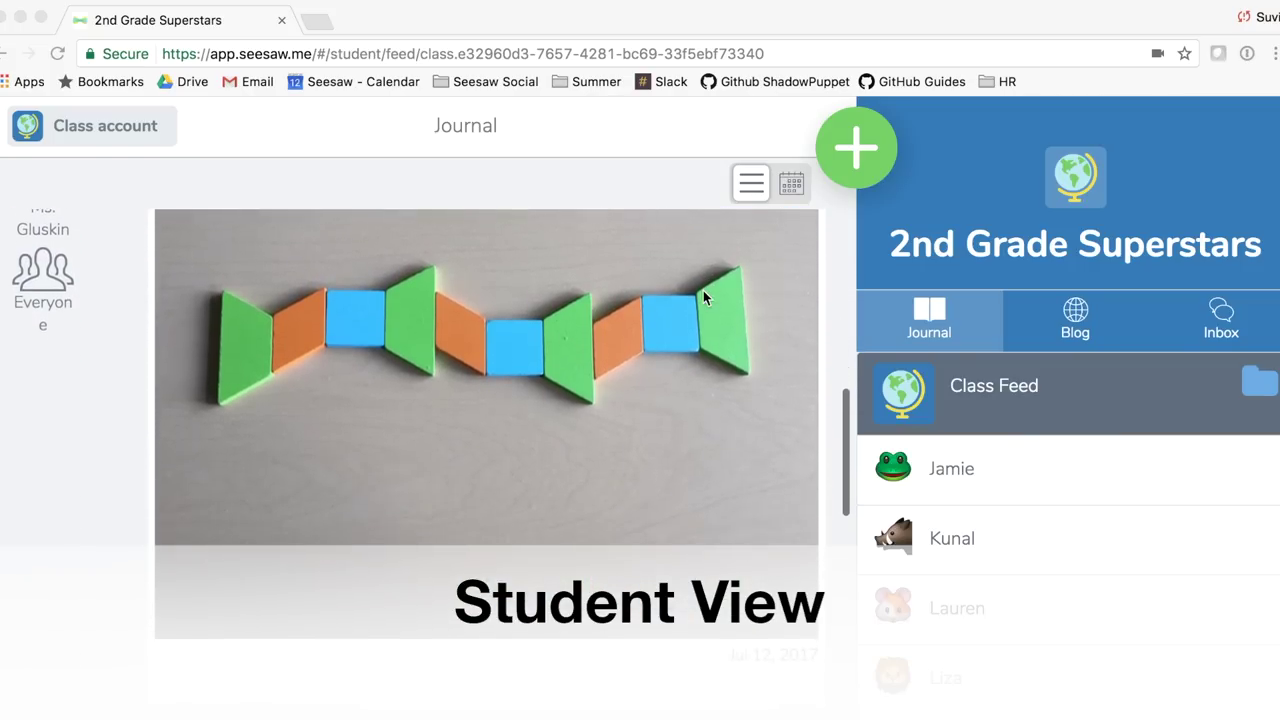
pyautogui.scroll(-1, 703, 290)
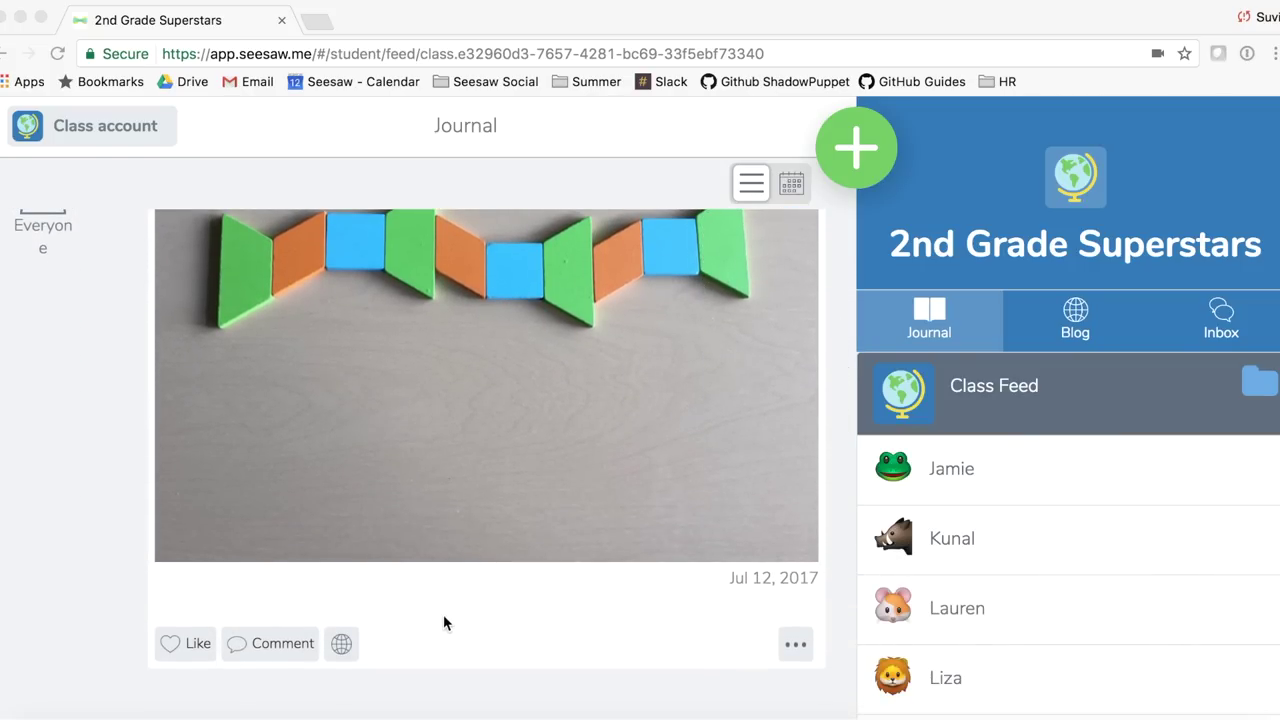
pyautogui.click(342, 644)
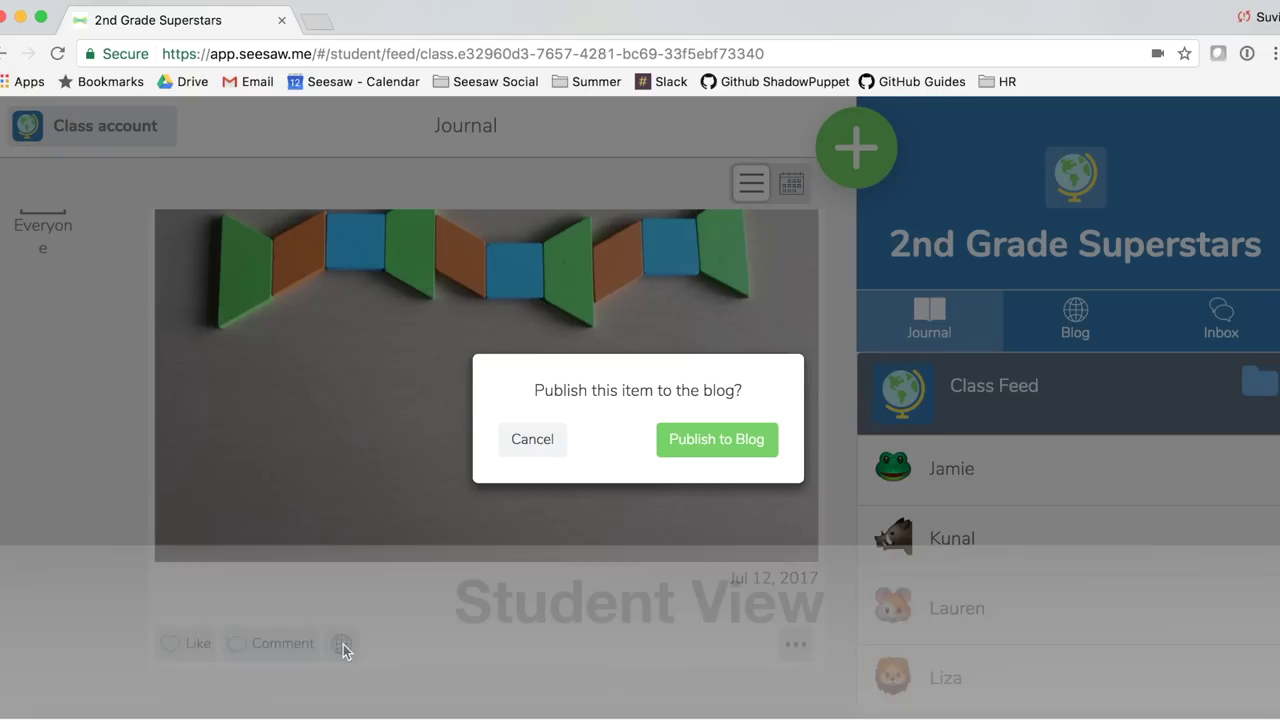
pyautogui.click(712, 441)
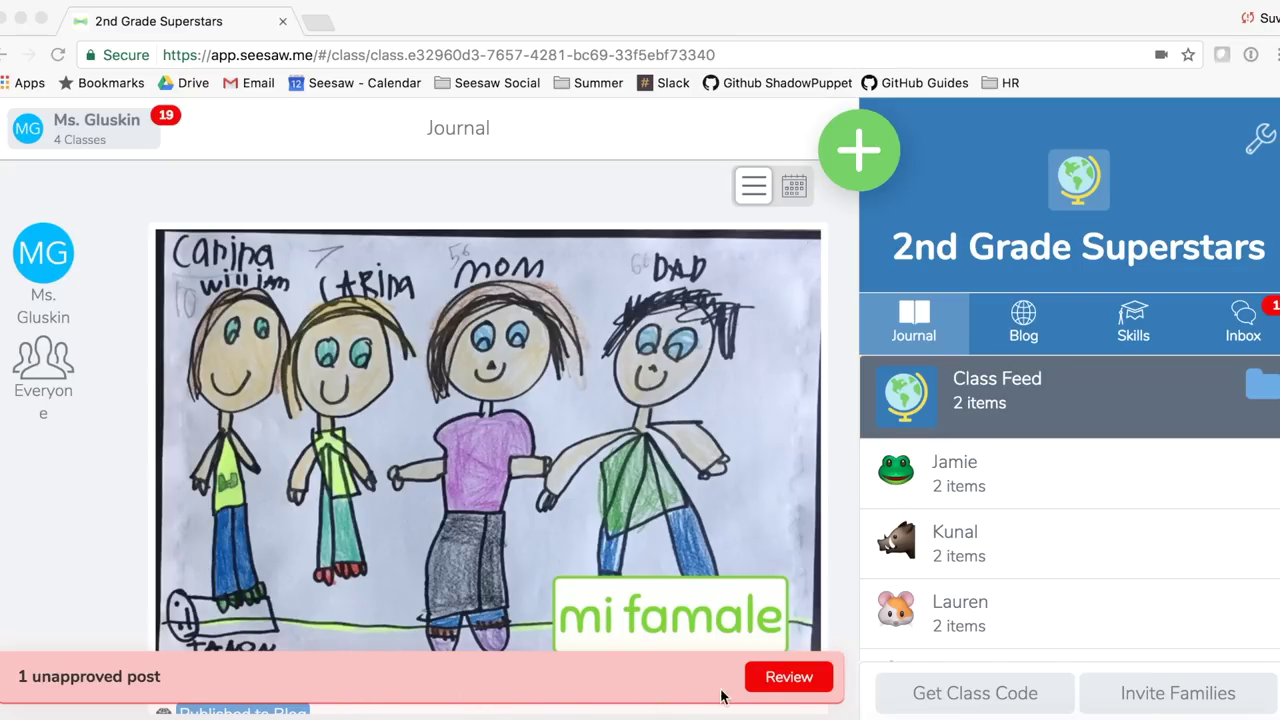
# - Approve the pending pattern-block bow-tie photo without deleting it, then view the class Blog
pyautogui.click(775, 680)
pyautogui.click(776, 678)
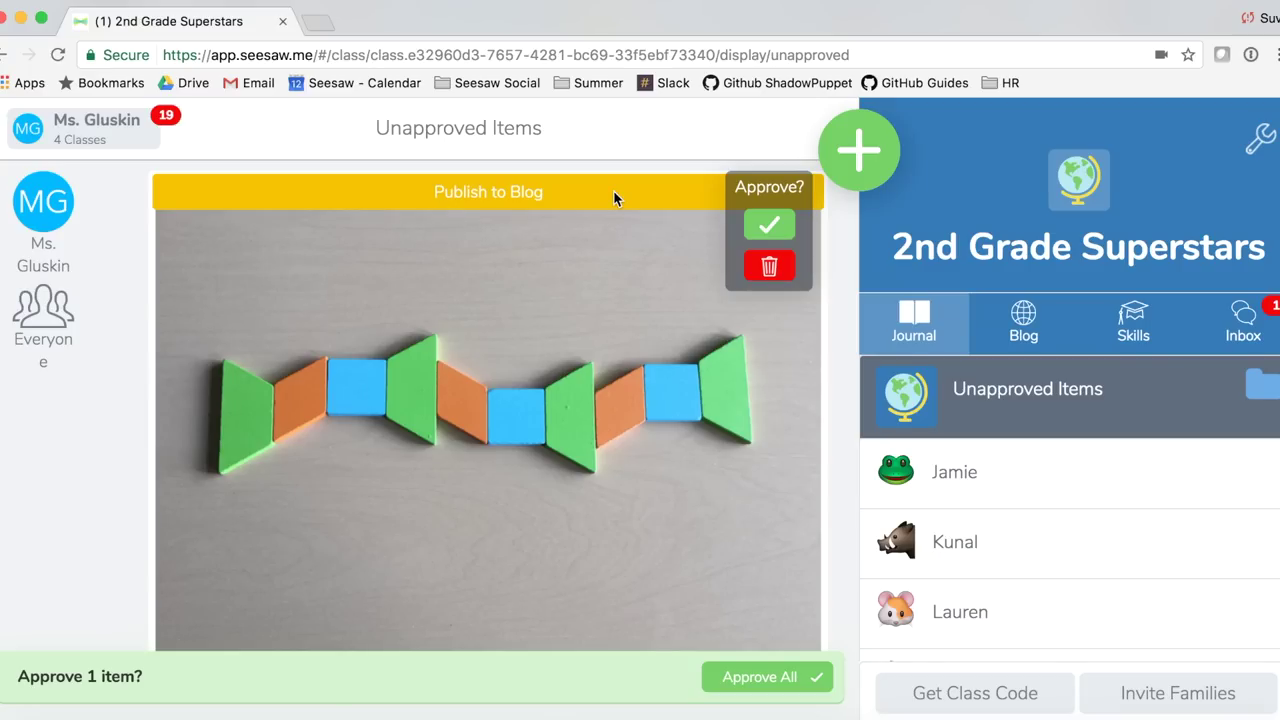
pyautogui.click(777, 268)
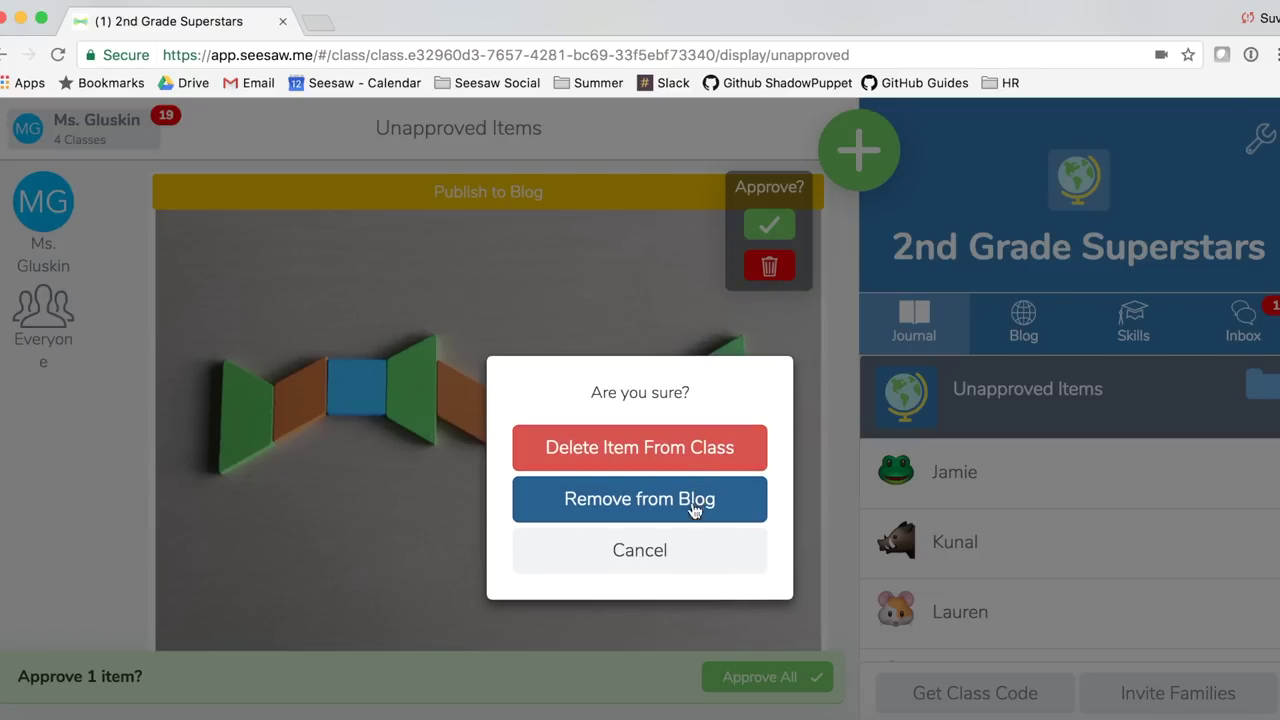
pyautogui.click(675, 554)
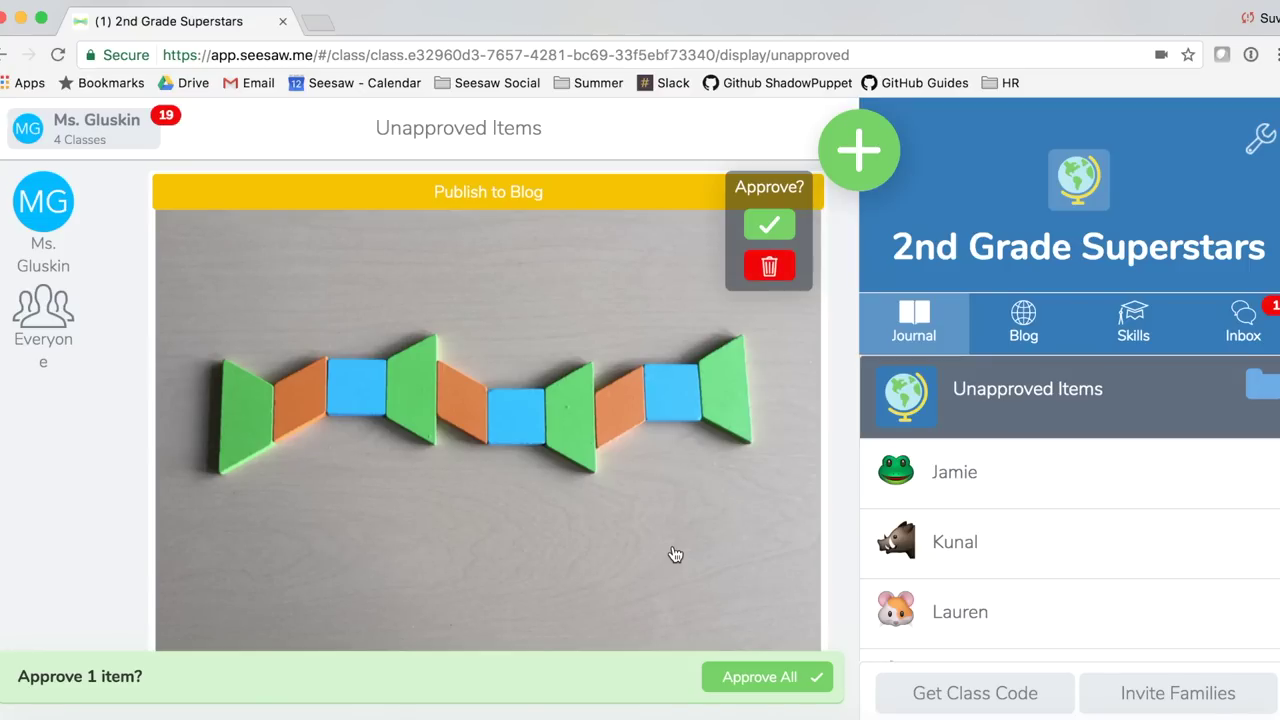
pyautogui.click(780, 229)
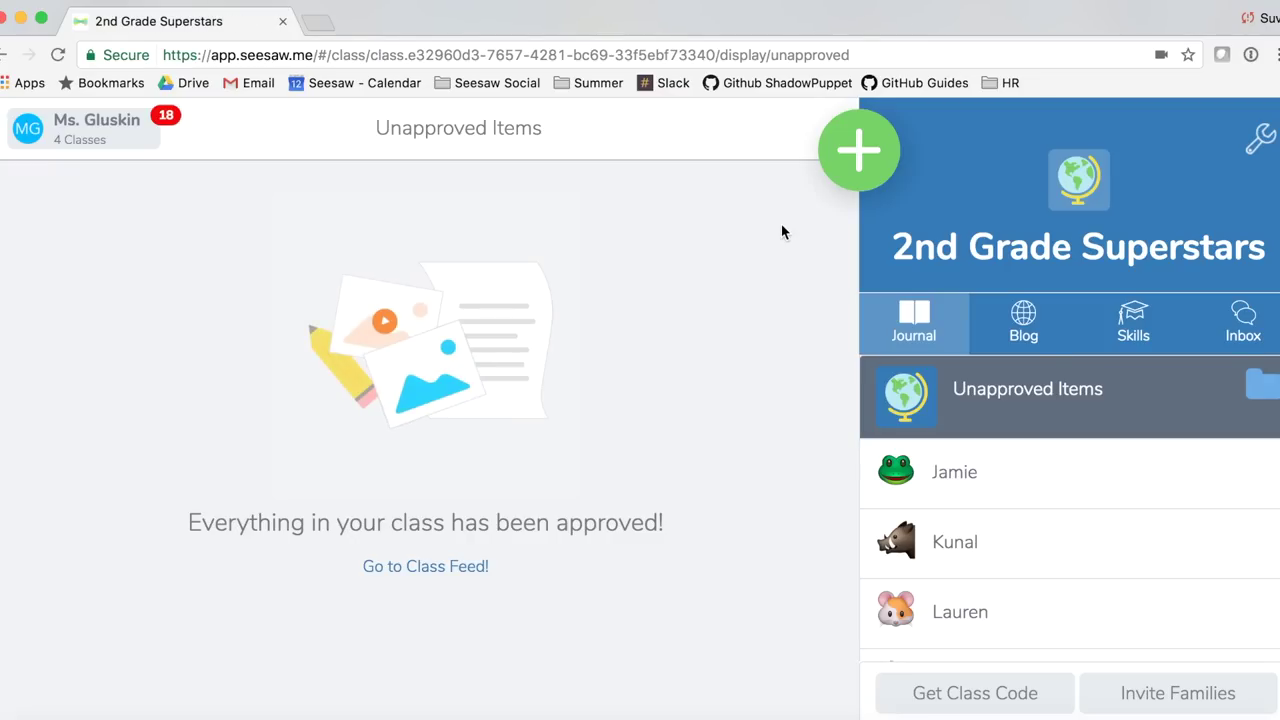
pyautogui.click(1025, 337)
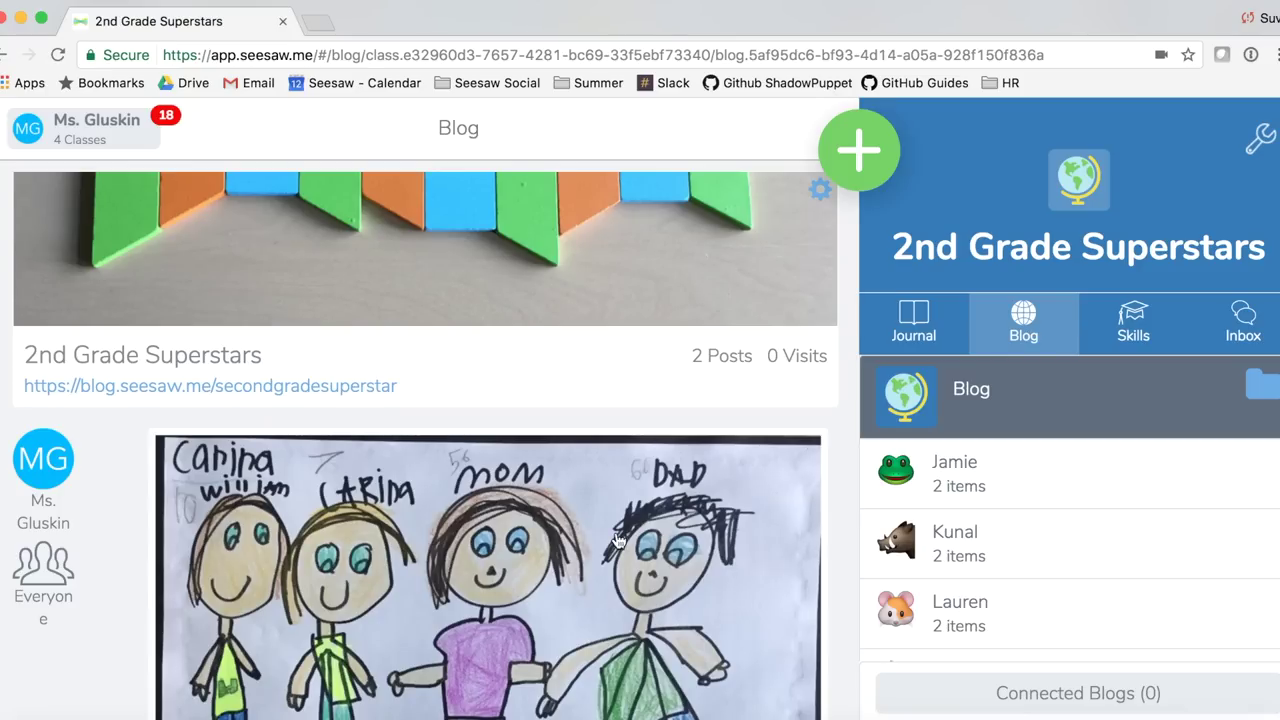
# - Remove the pattern-block bow-tie post from the class blog, keeping the family drawing
pyautogui.scroll(-5, 617, 540)
pyautogui.scroll(-5, 617, 540)
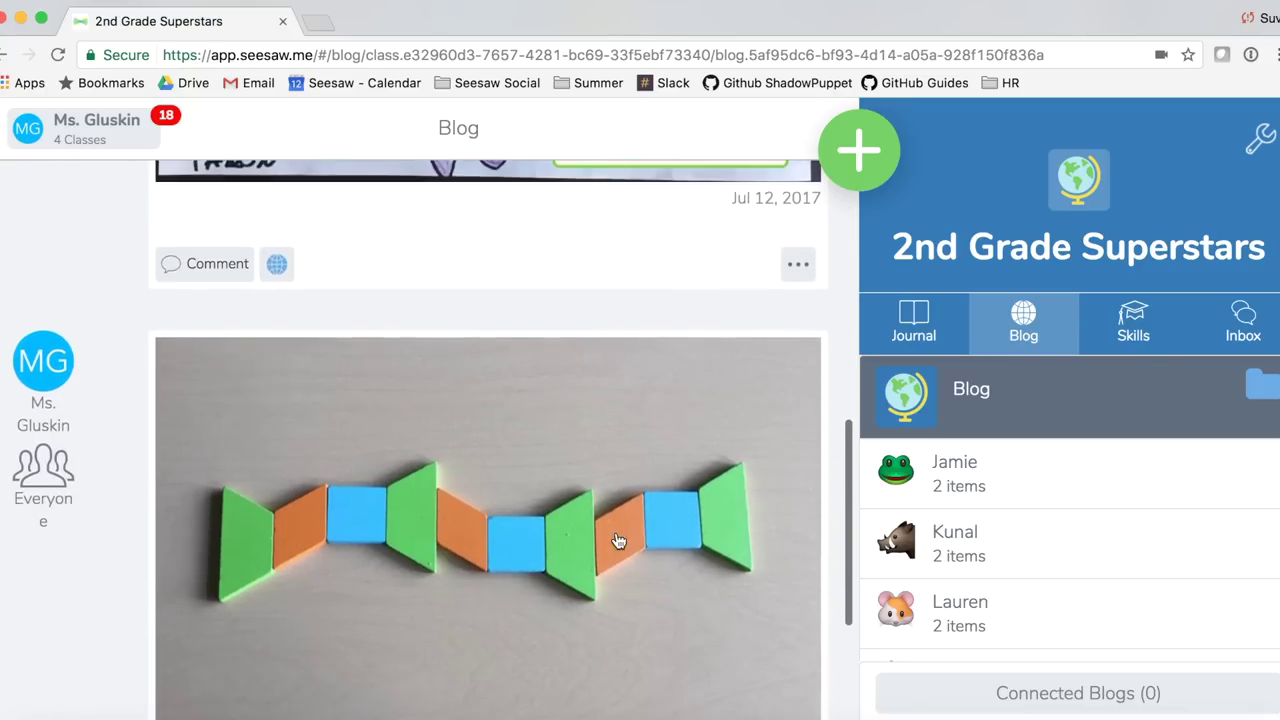
pyautogui.scroll(-1, 617, 540)
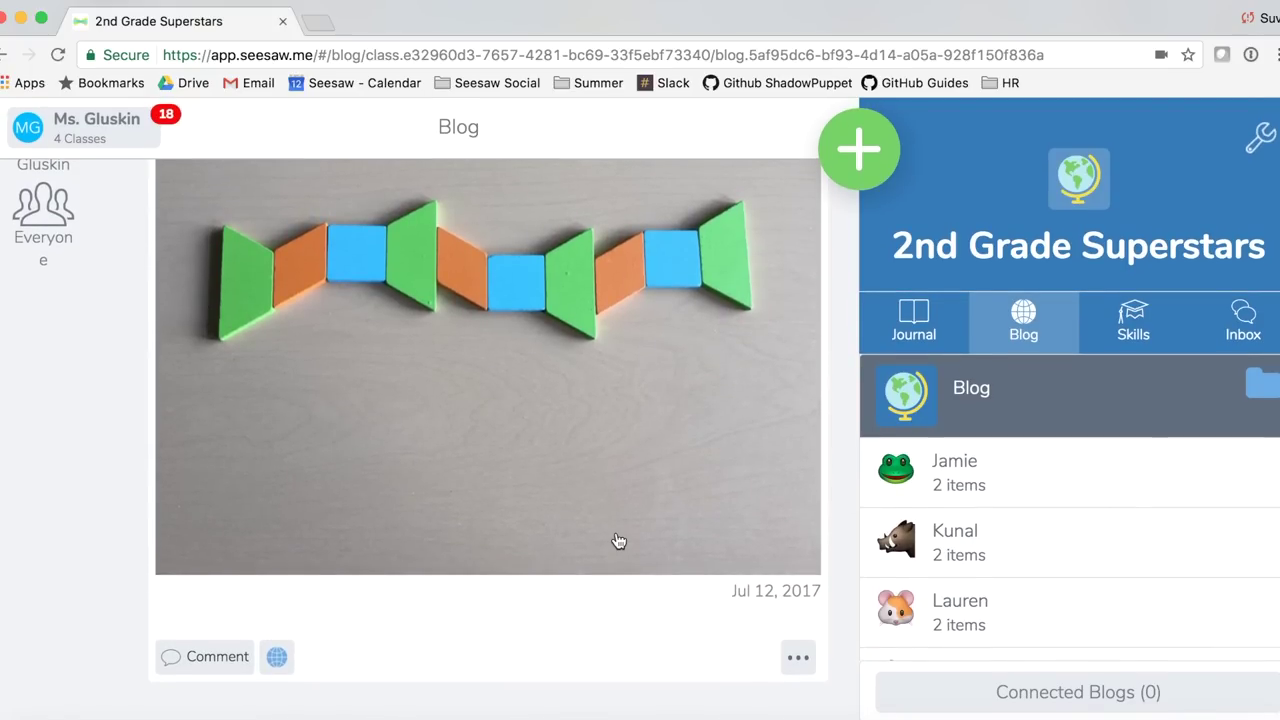
pyautogui.click(279, 658)
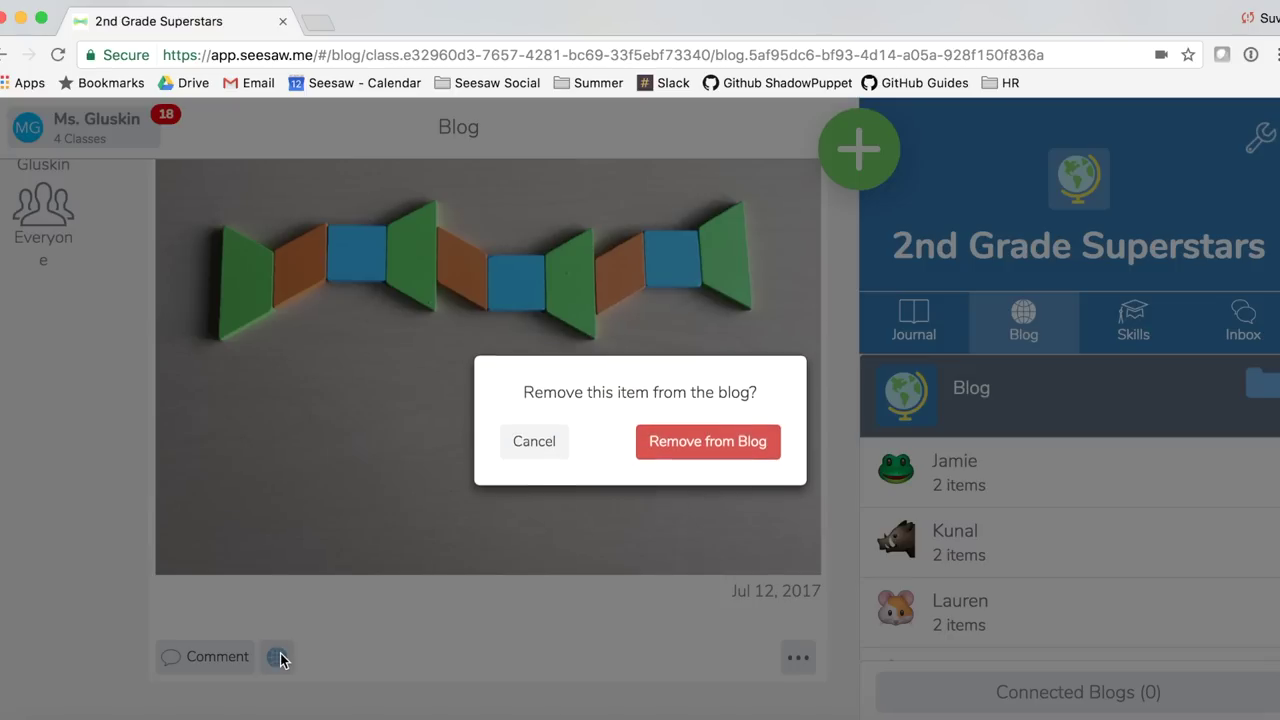
pyautogui.click(680, 441)
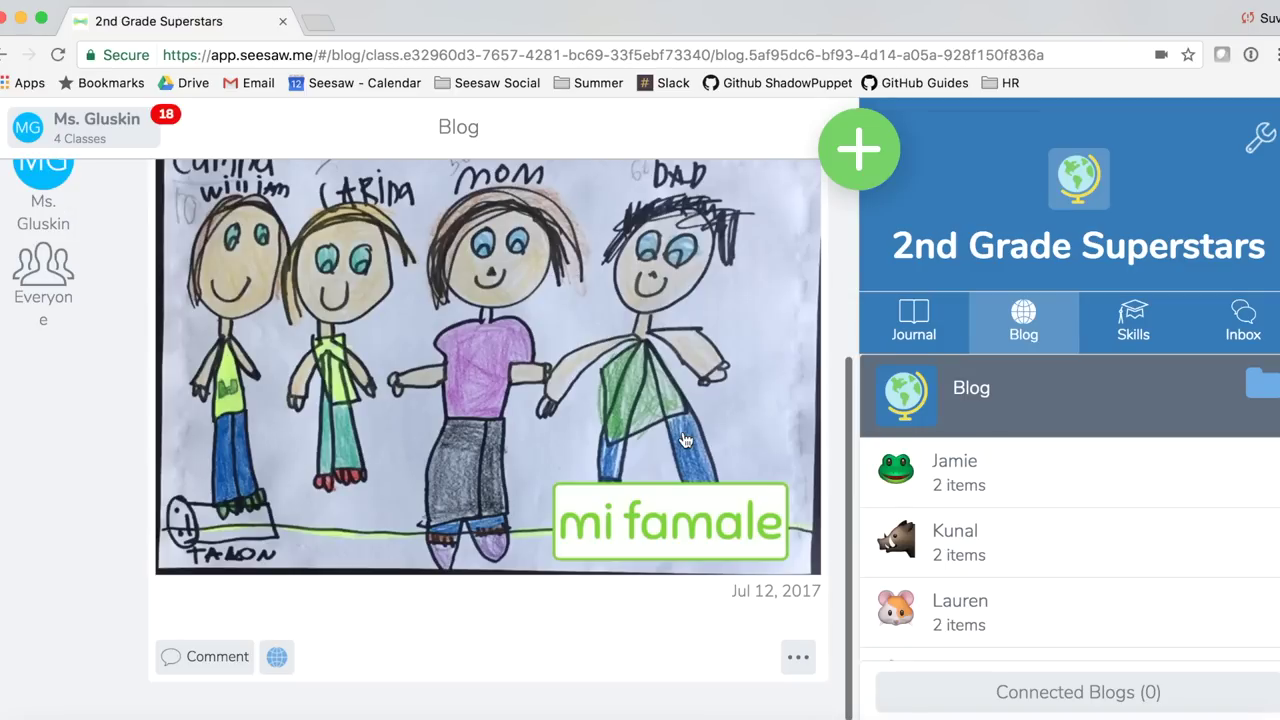